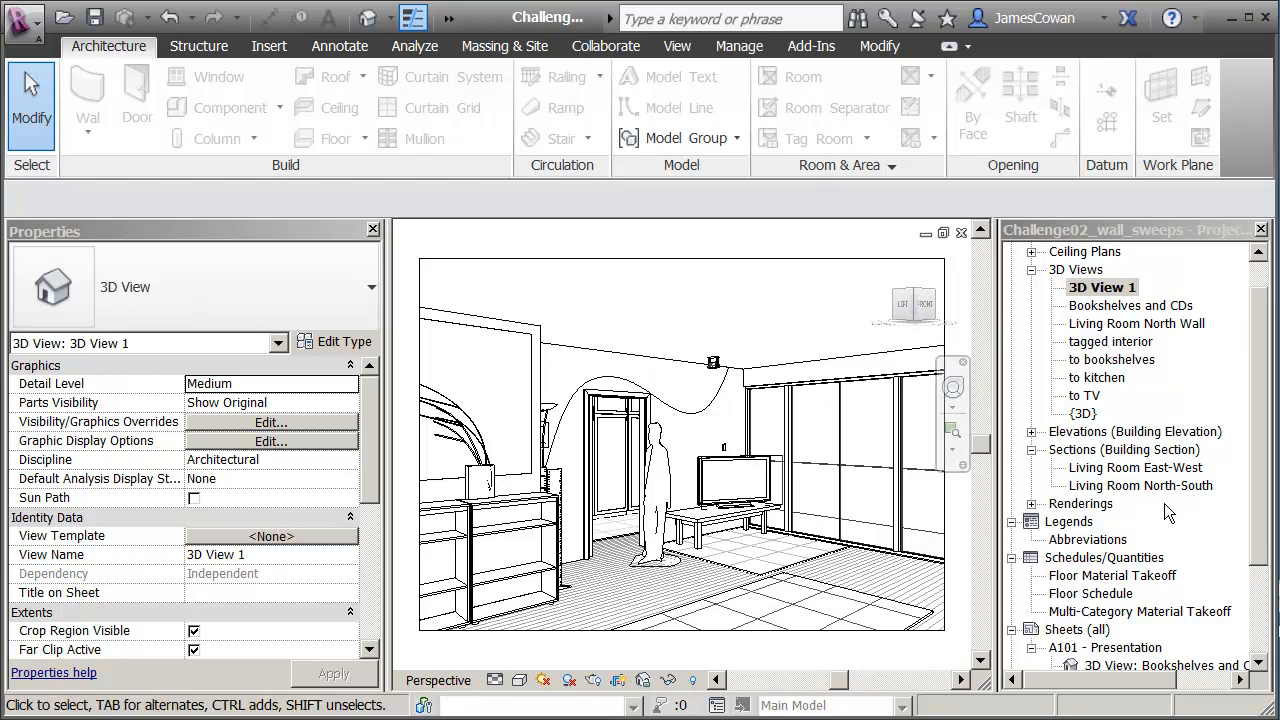
# Open the Living Room North-South section and bring up the type properties of the interior partition wall cut beside the TV.
pyautogui.doubleClick(1100, 487)
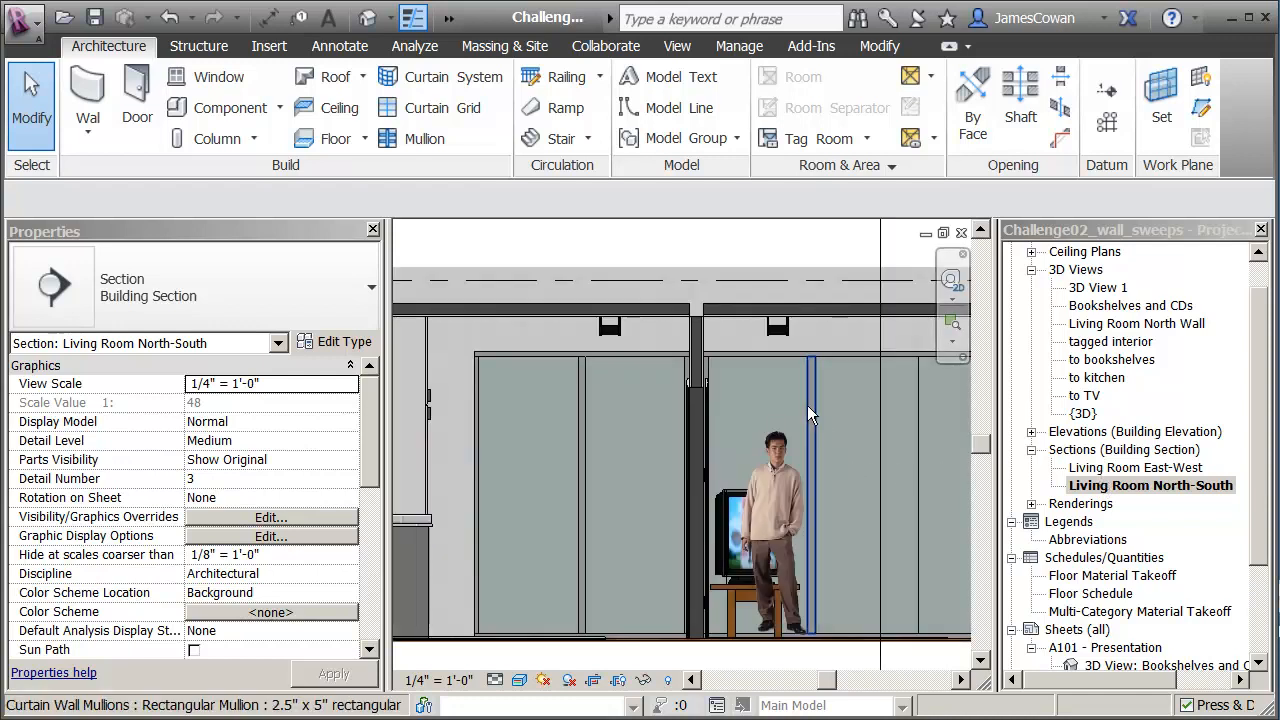
pyautogui.click(697, 338)
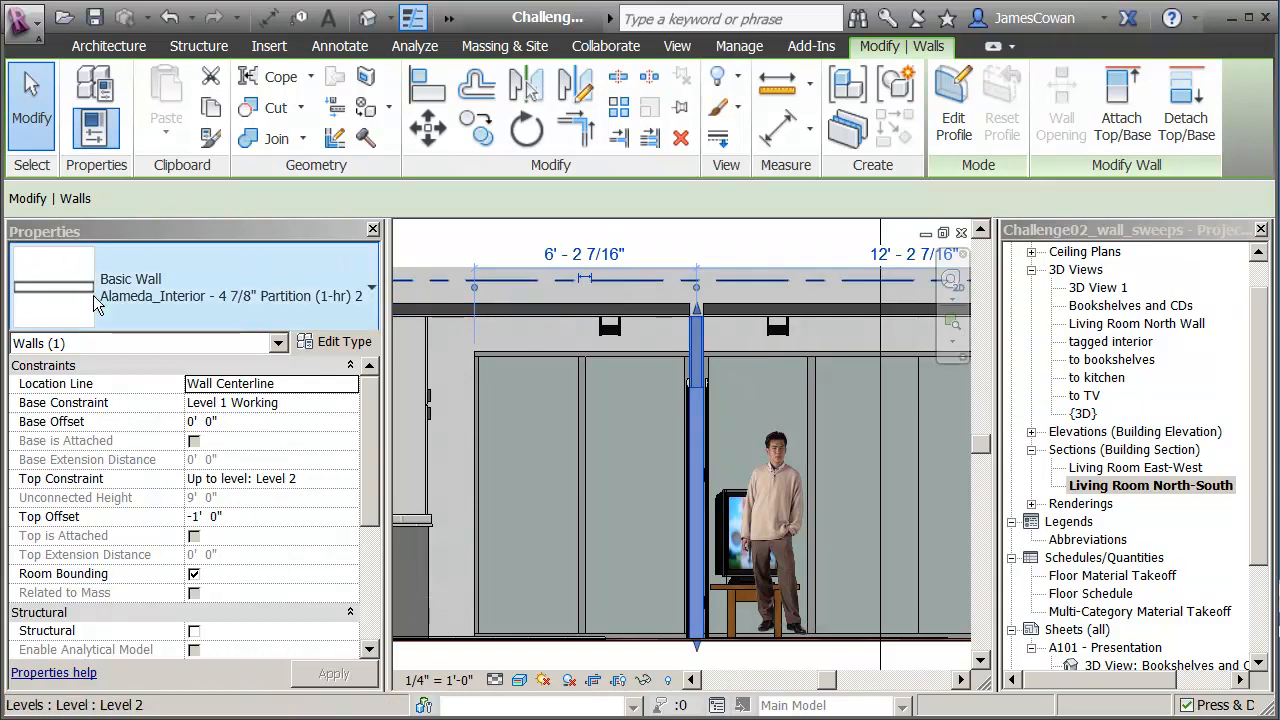
pyautogui.click(330, 343)
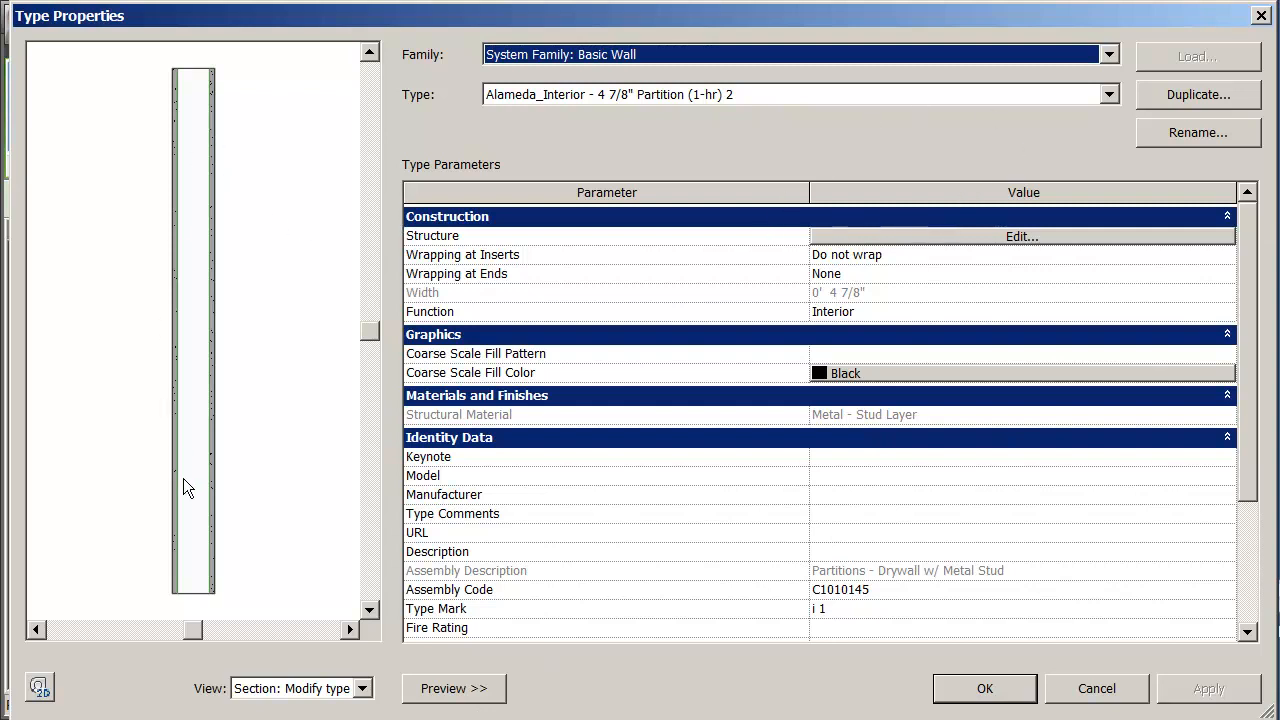
# Preview the wall type in floor plan, and return the preview to the section view.
pyautogui.click(362, 688)
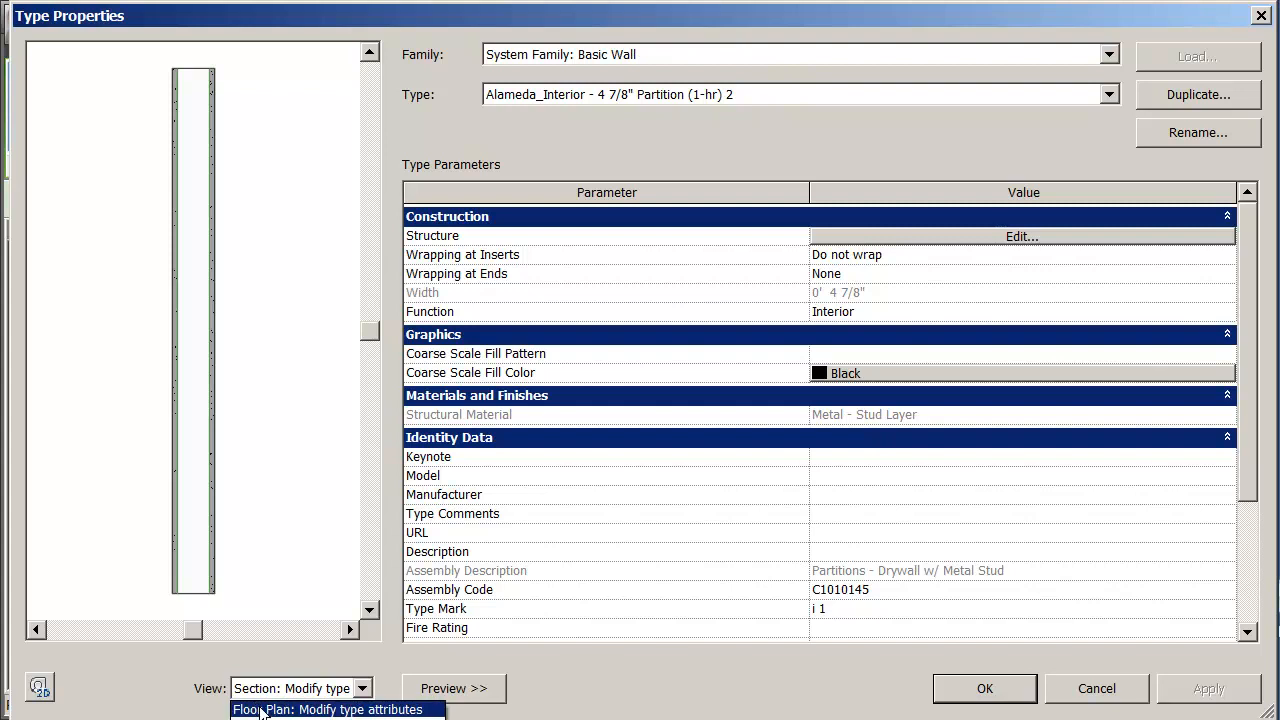
pyautogui.click(254, 710)
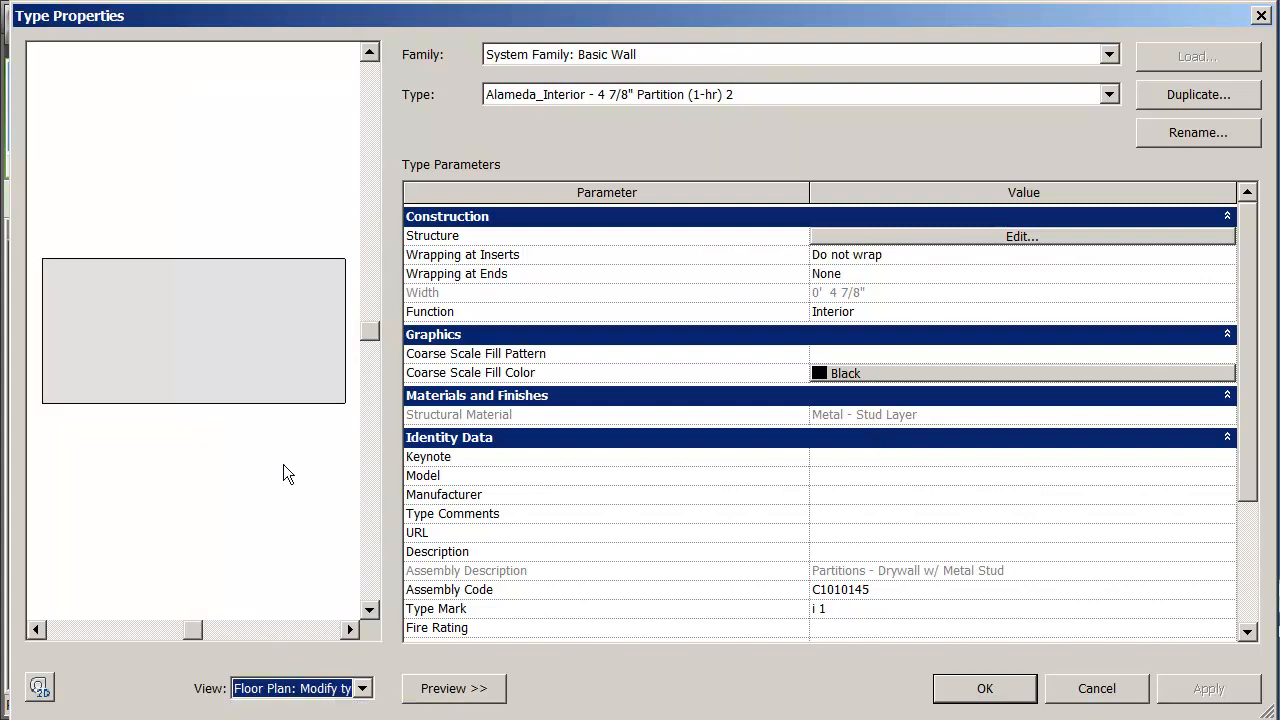
pyautogui.click(283, 464)
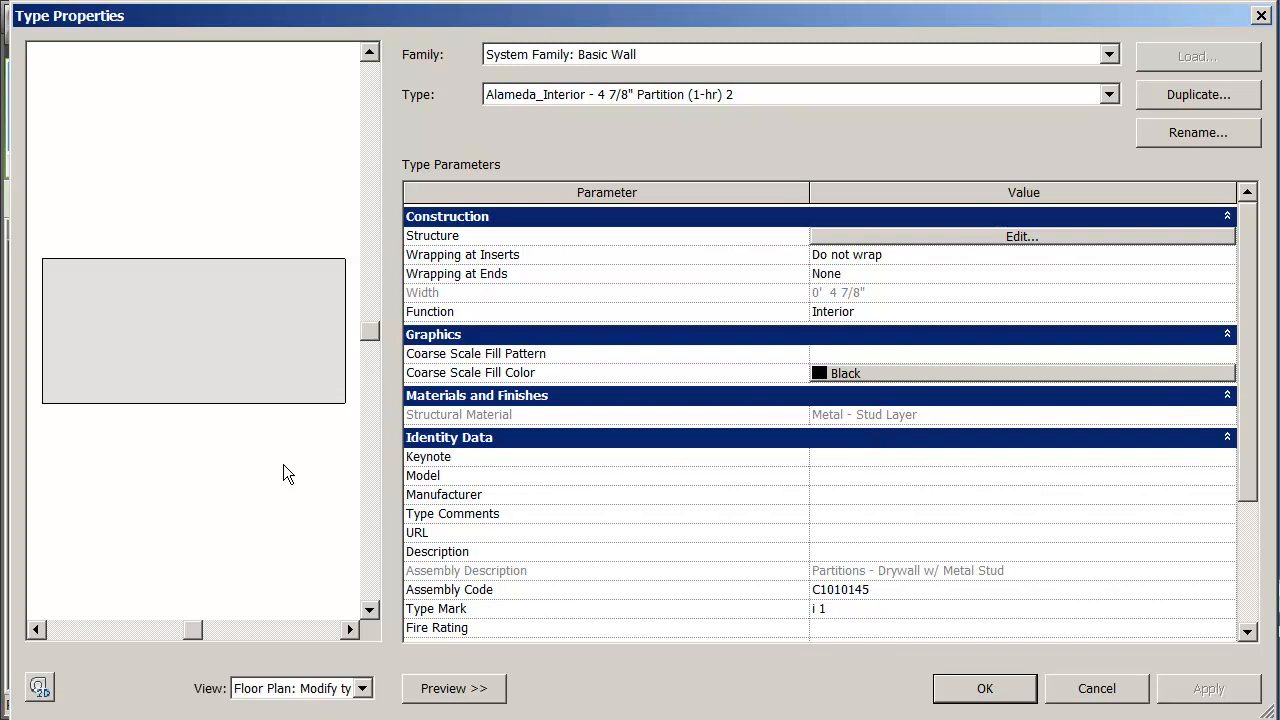
pyautogui.click(363, 688)
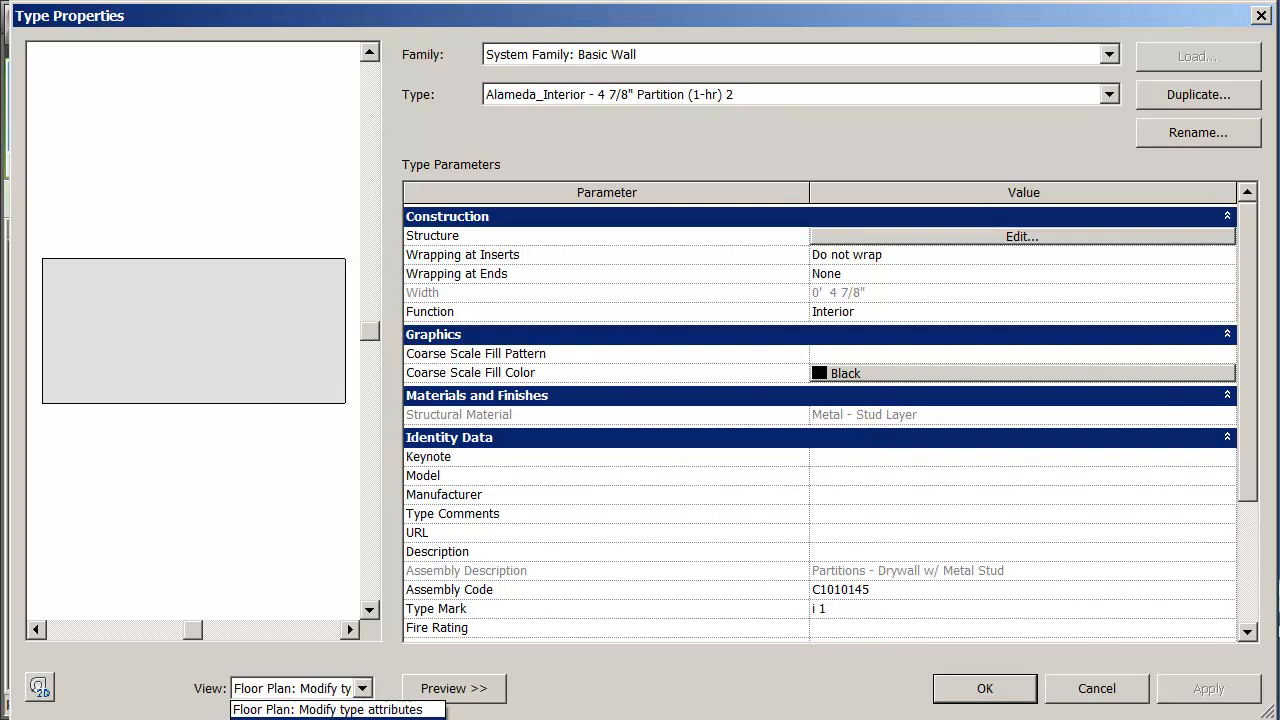
pyautogui.click(337, 718)
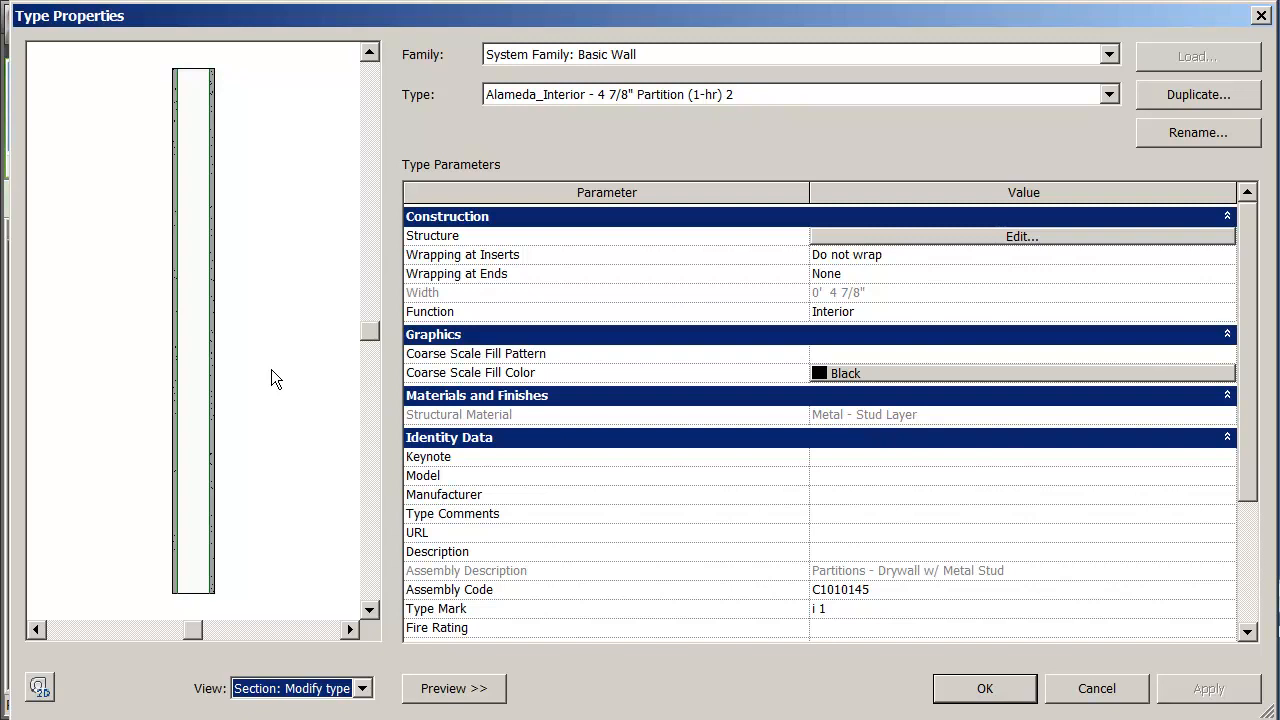
# Open the wall type's structure for editing and bring up its wall sweeps.
pyautogui.click(922, 238)
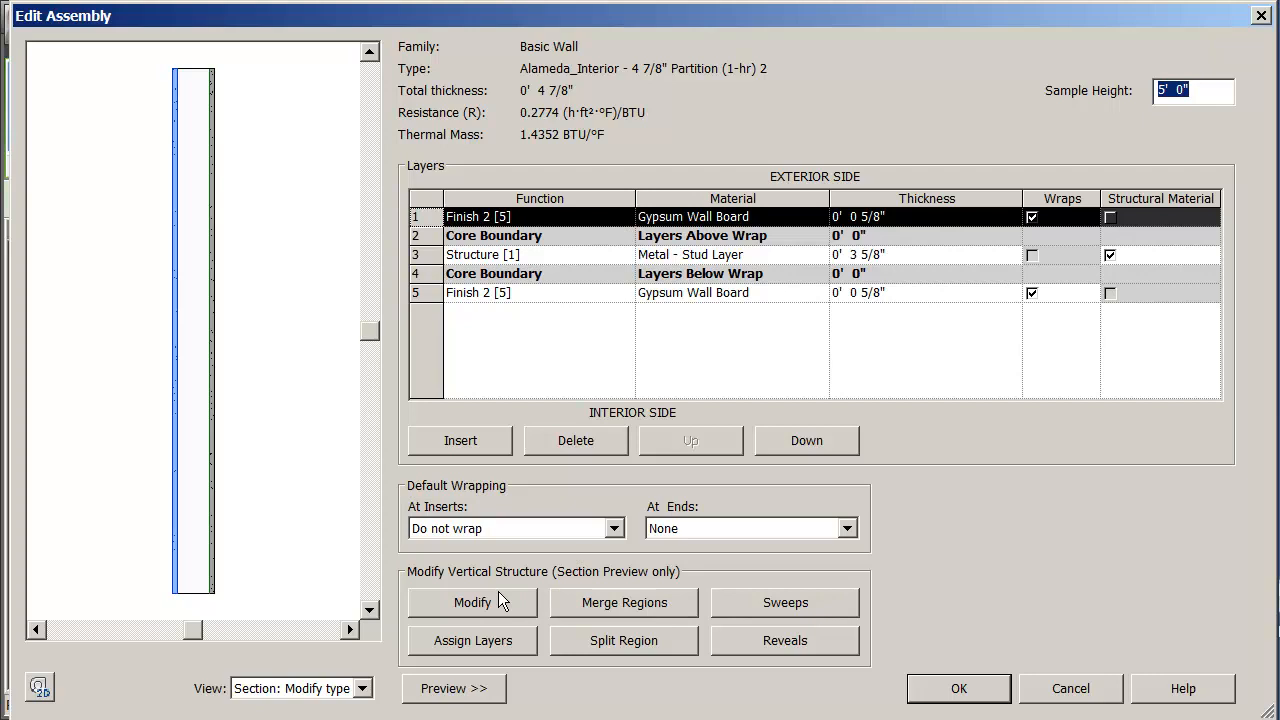
pyautogui.click(797, 602)
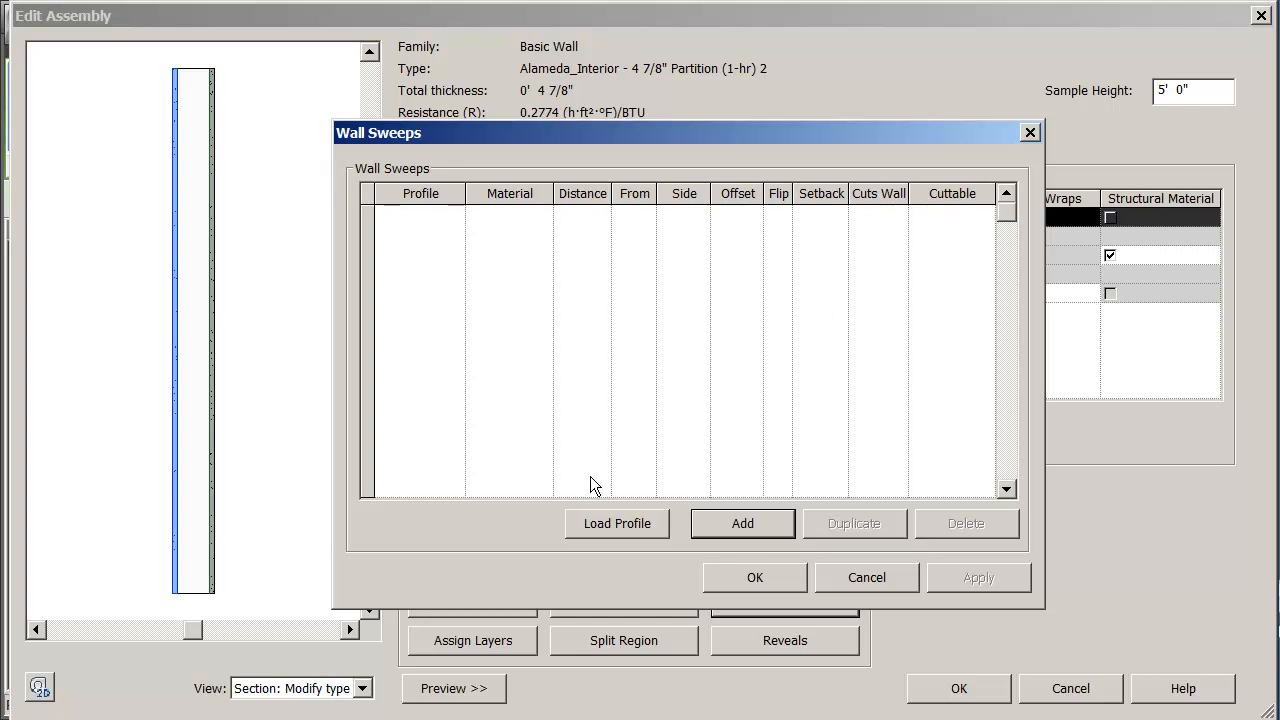
# Preview the cornice profiles in the library's Profiles > Wall folder, including Cornice 1, Cornice 2 and Cornice-EIFS, without loading any.
pyautogui.click(615, 522)
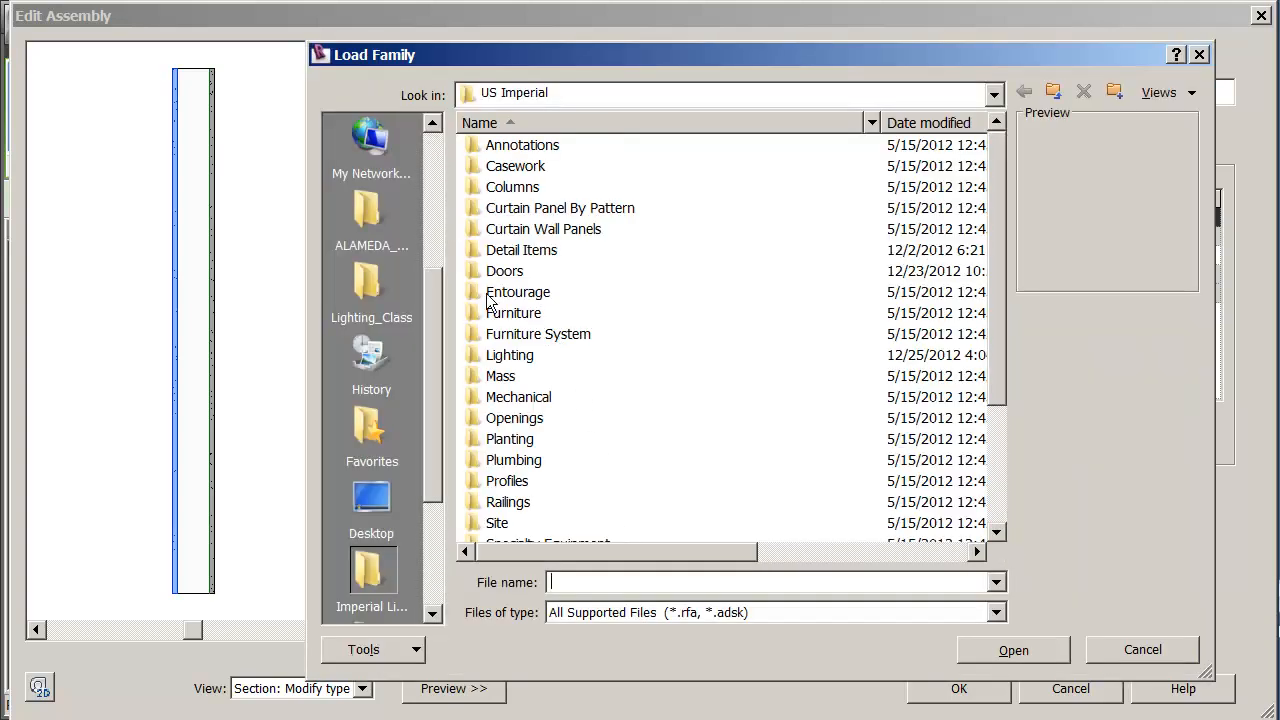
pyautogui.doubleClick(474, 481)
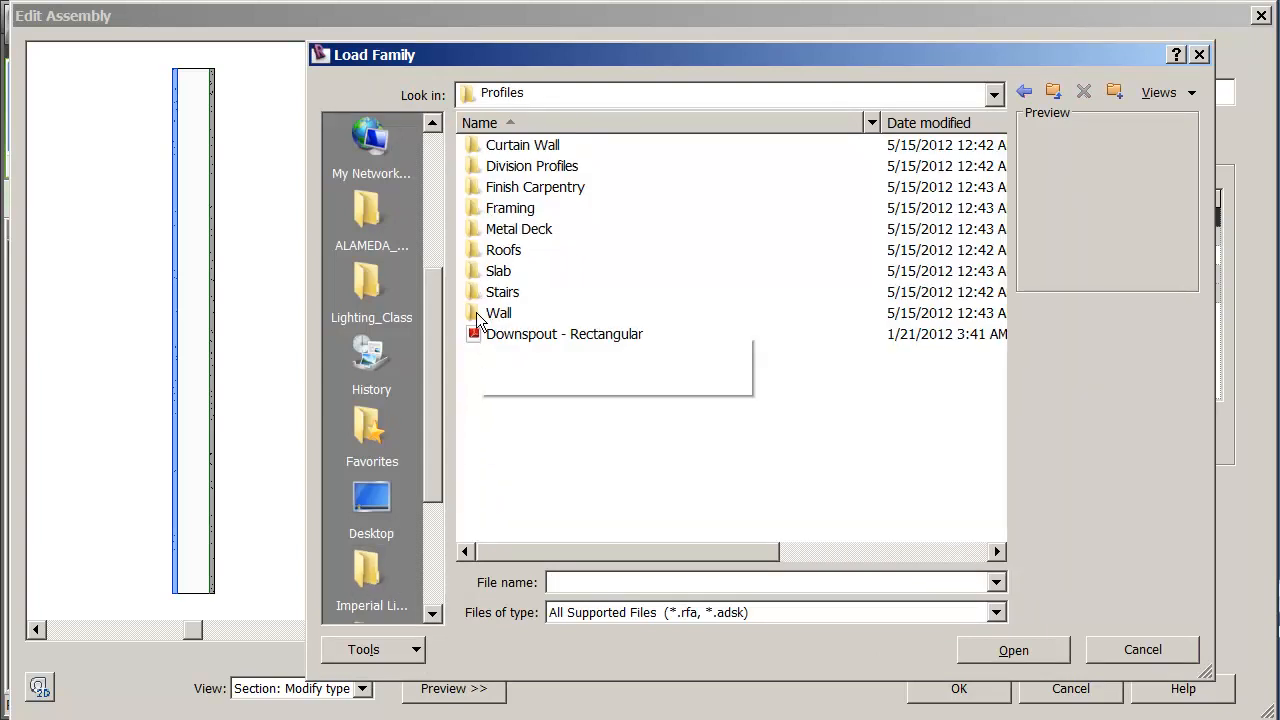
pyautogui.doubleClick(478, 314)
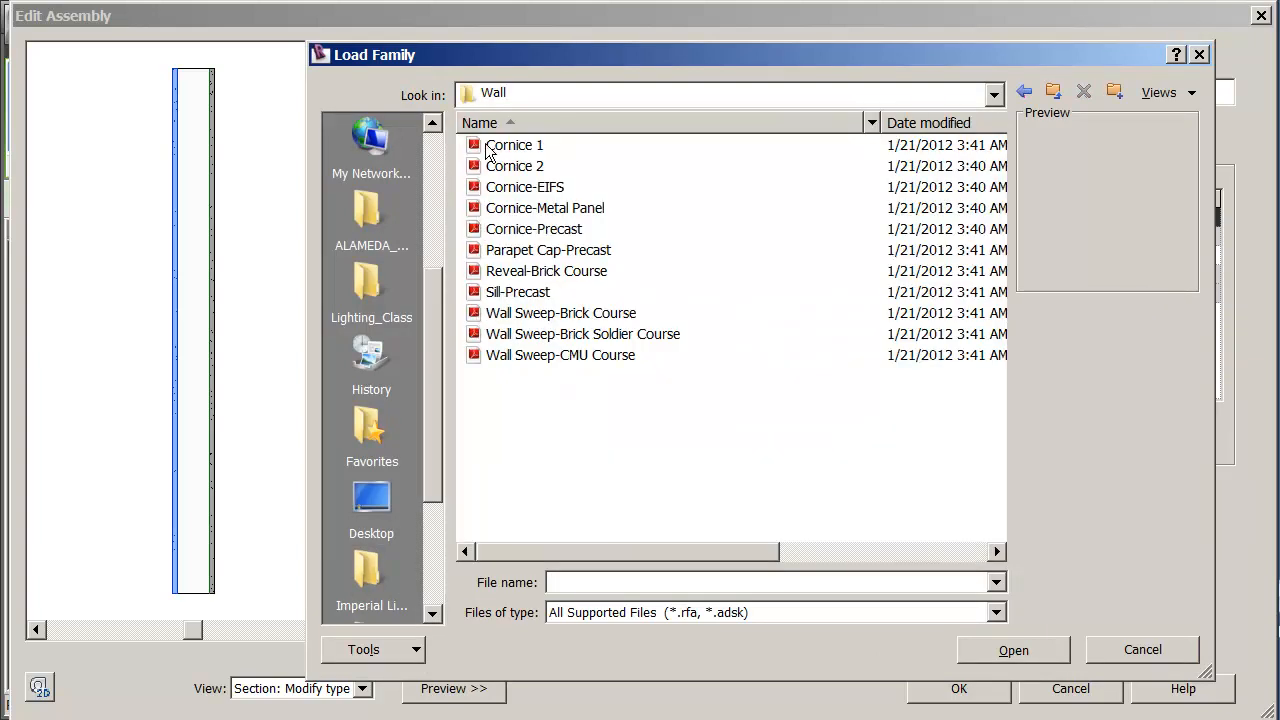
pyautogui.click(490, 145)
pyautogui.click(492, 170)
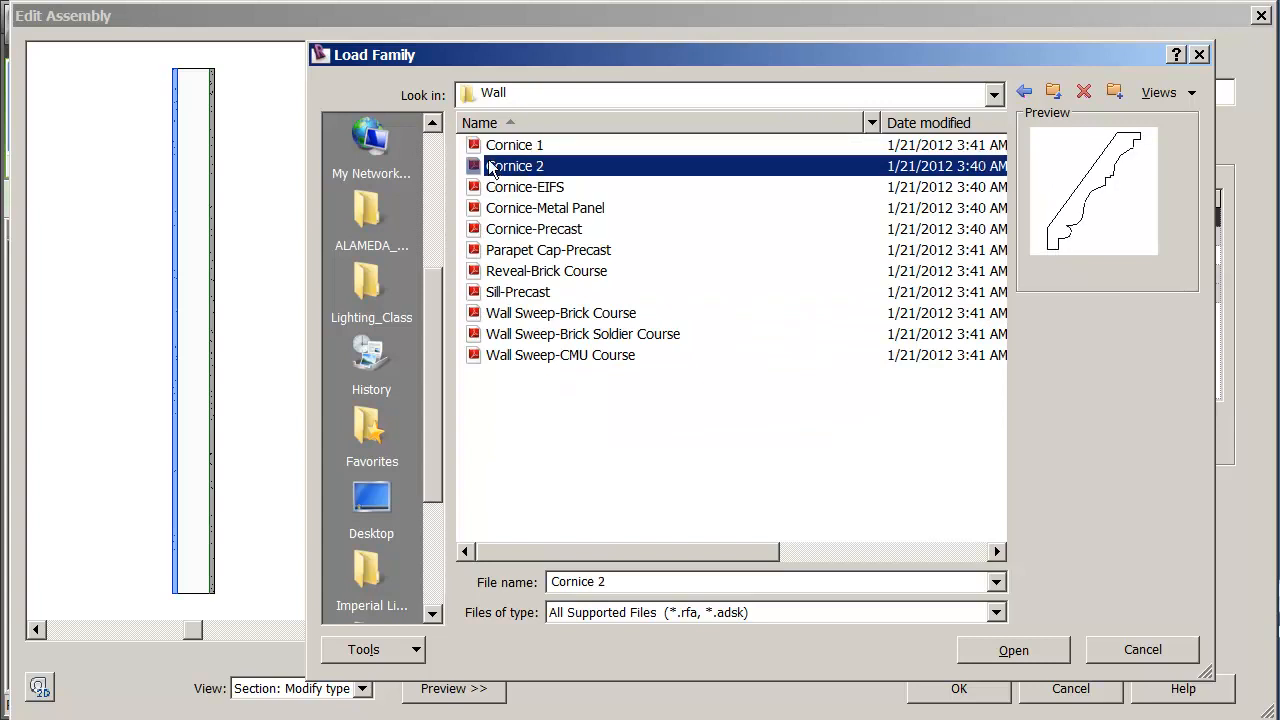
pyautogui.click(492, 147)
pyautogui.click(490, 168)
pyautogui.click(487, 148)
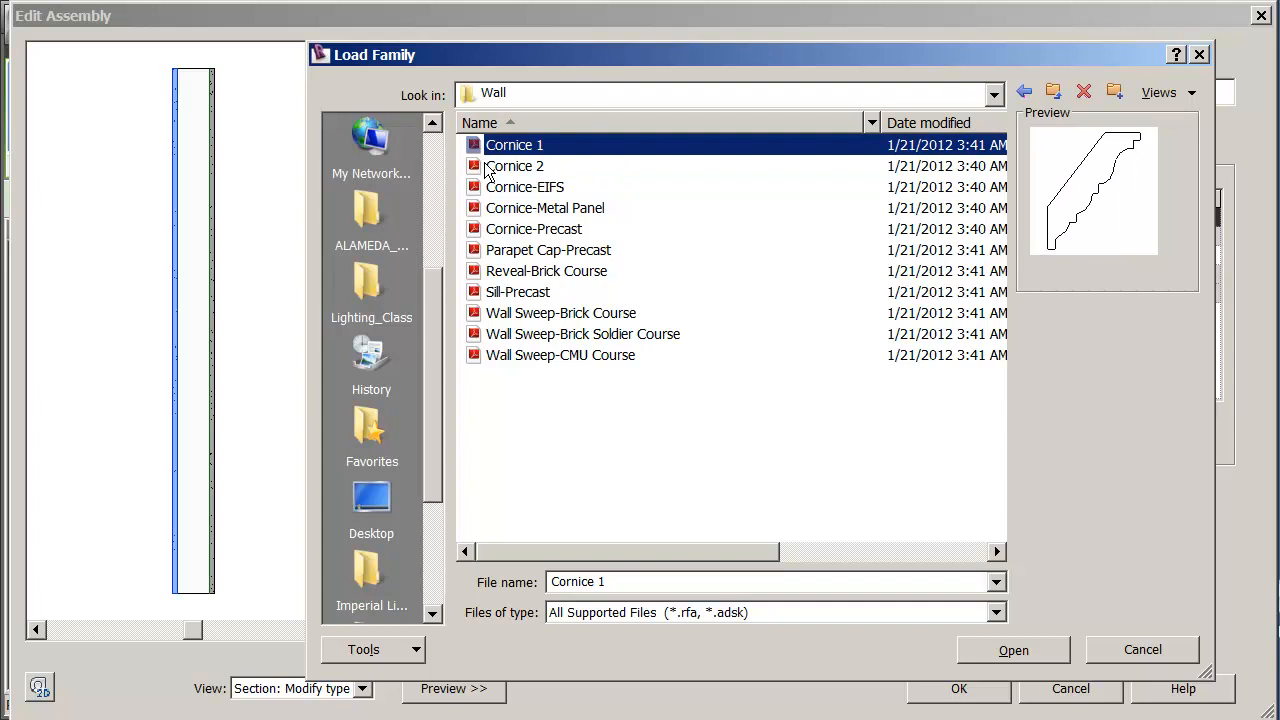
pyautogui.click(487, 168)
pyautogui.click(488, 190)
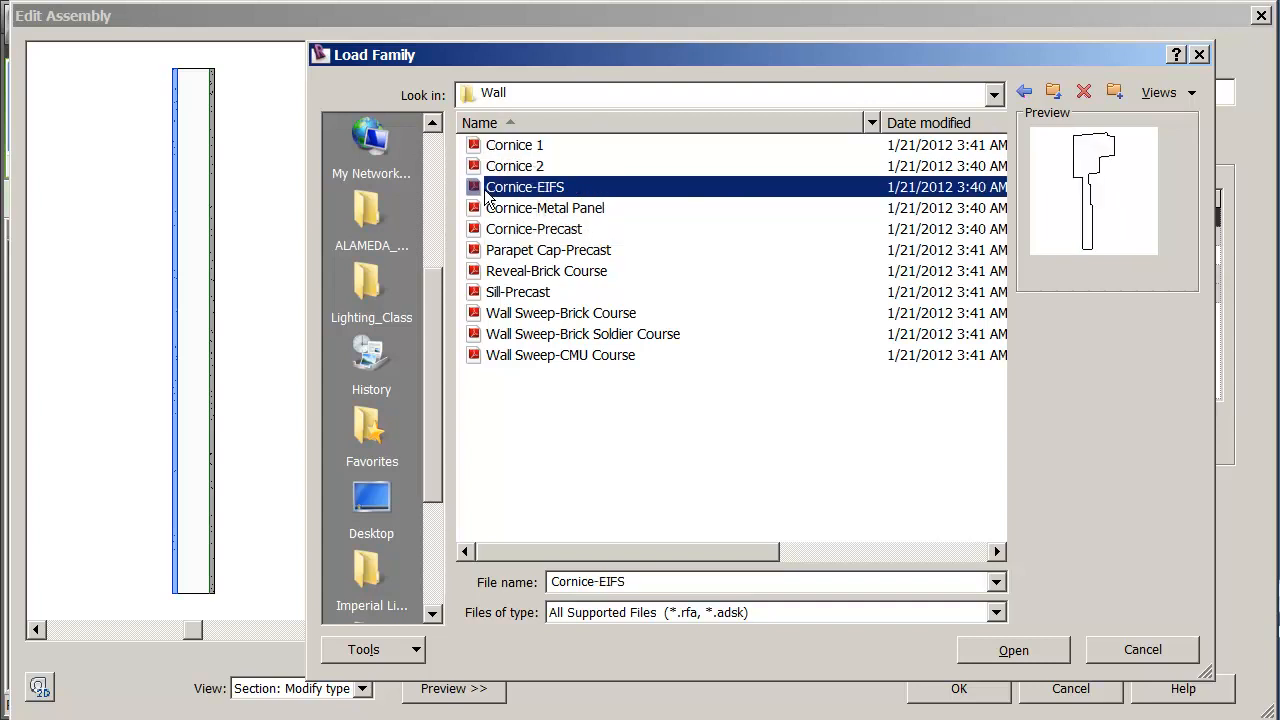
pyautogui.click(488, 208)
pyautogui.click(494, 149)
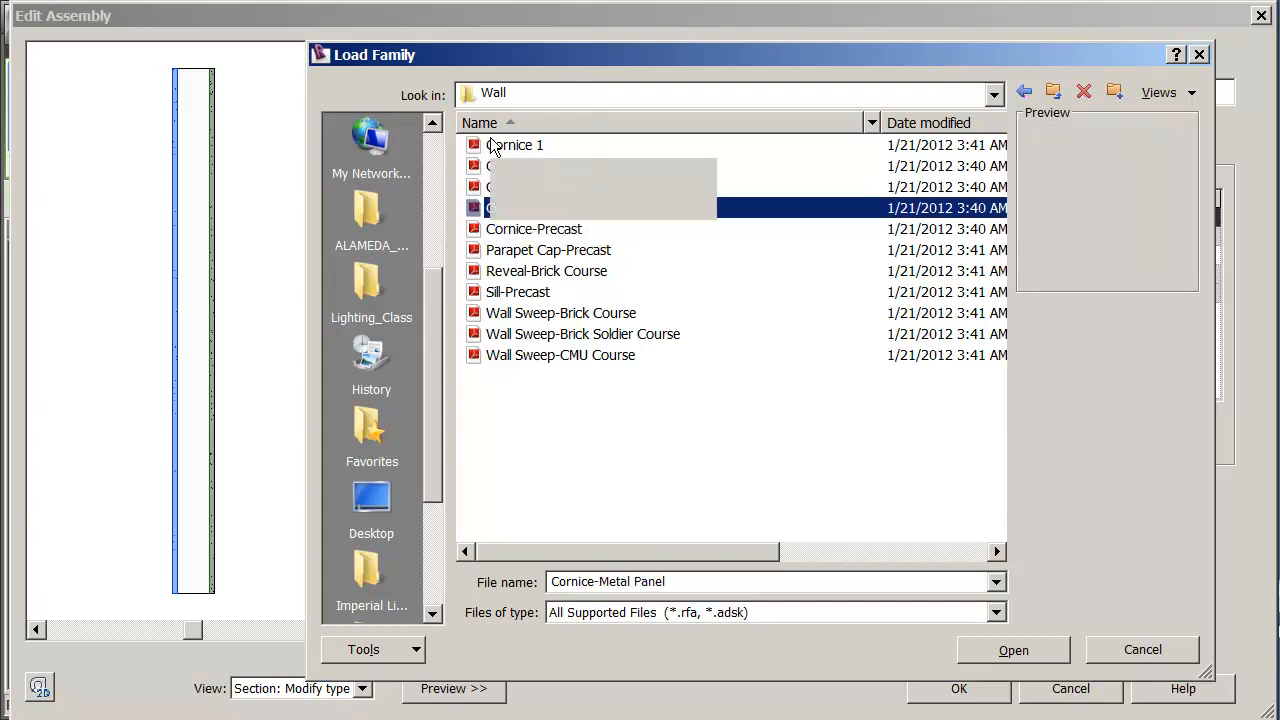
pyautogui.click(1199, 55)
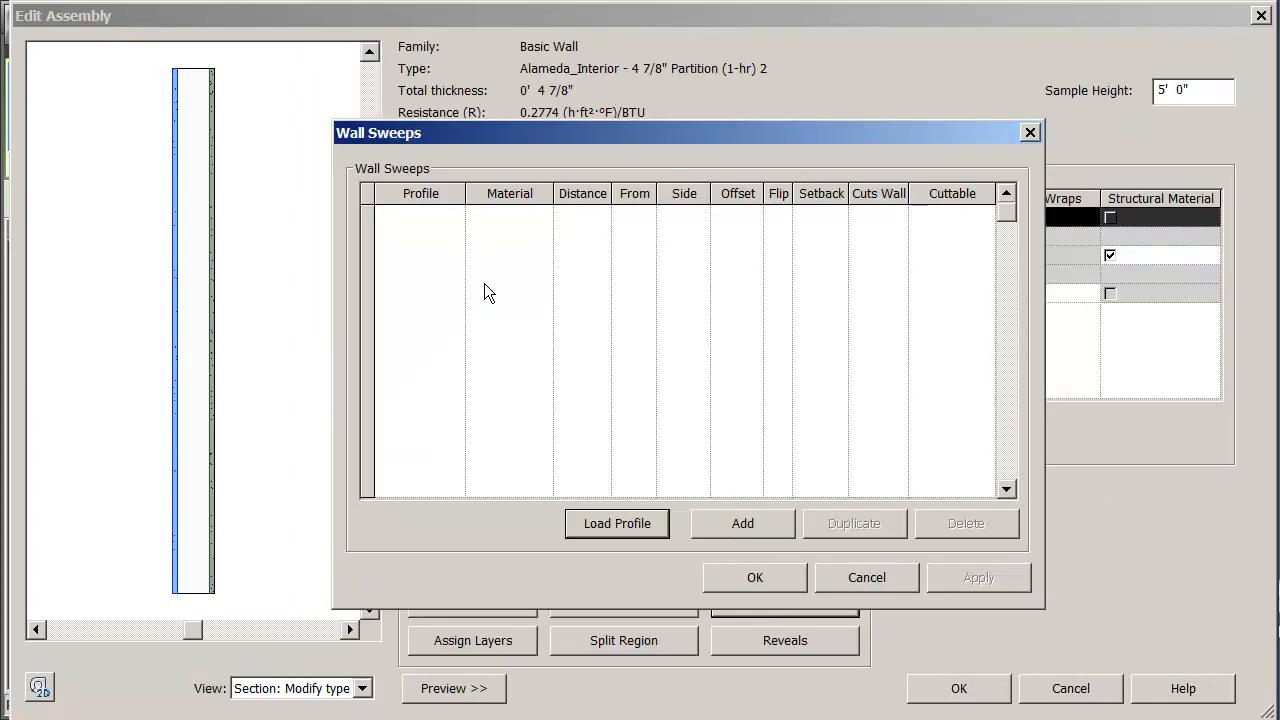
# Add a wall sweep with the Base 3 : 7 1/4" x 9/16" profile and apply it to the wall.
pyautogui.click(757, 522)
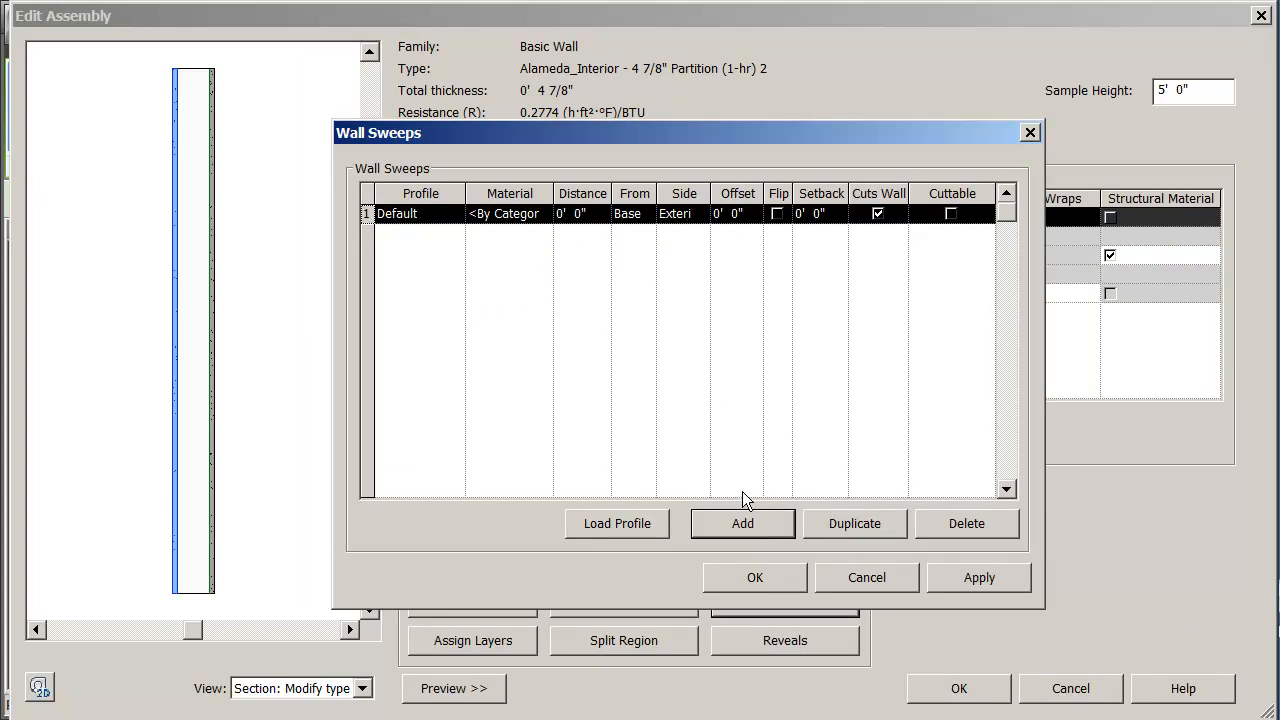
pyautogui.click(455, 213)
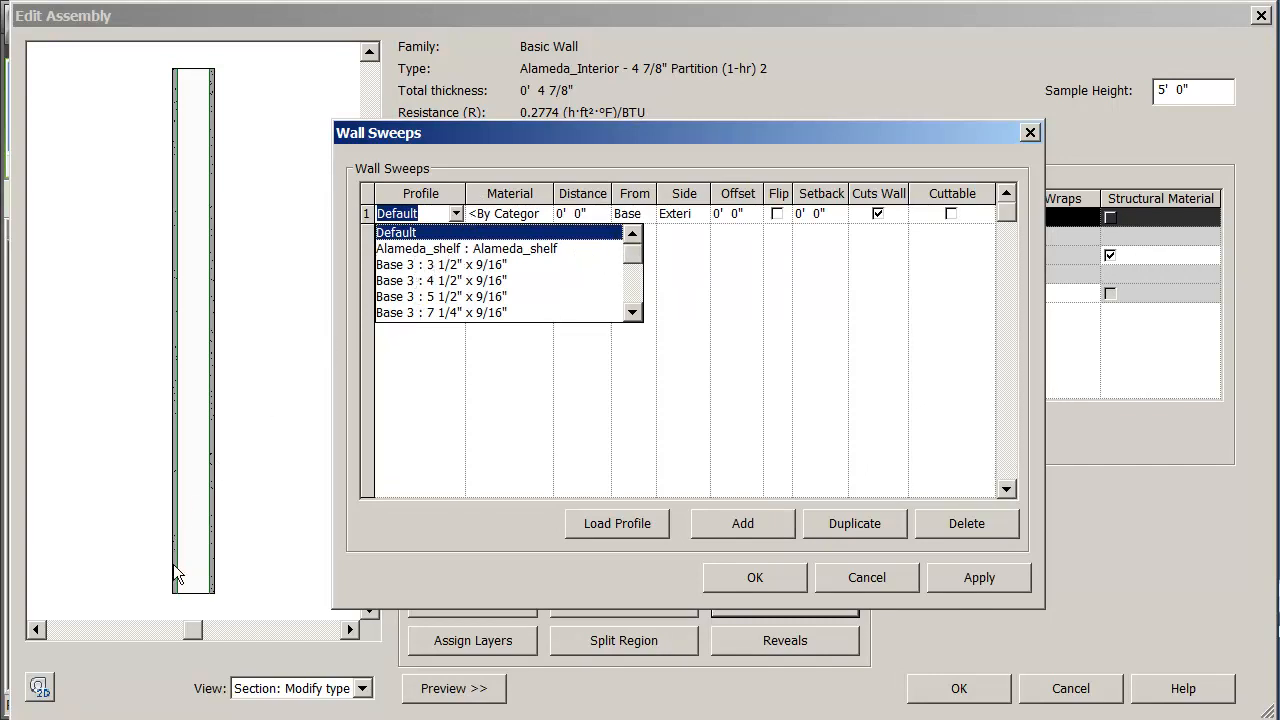
pyautogui.click(433, 313)
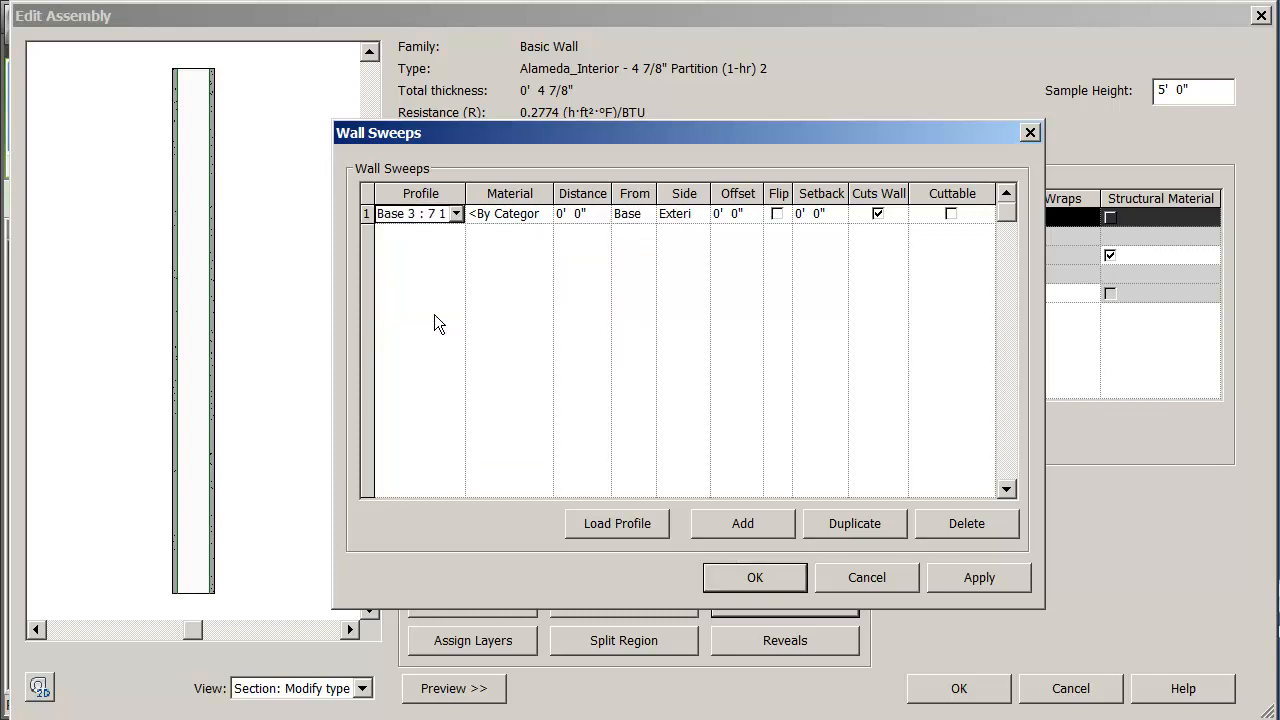
pyautogui.moveTo(465, 194); pyautogui.dragTo(524, 195)
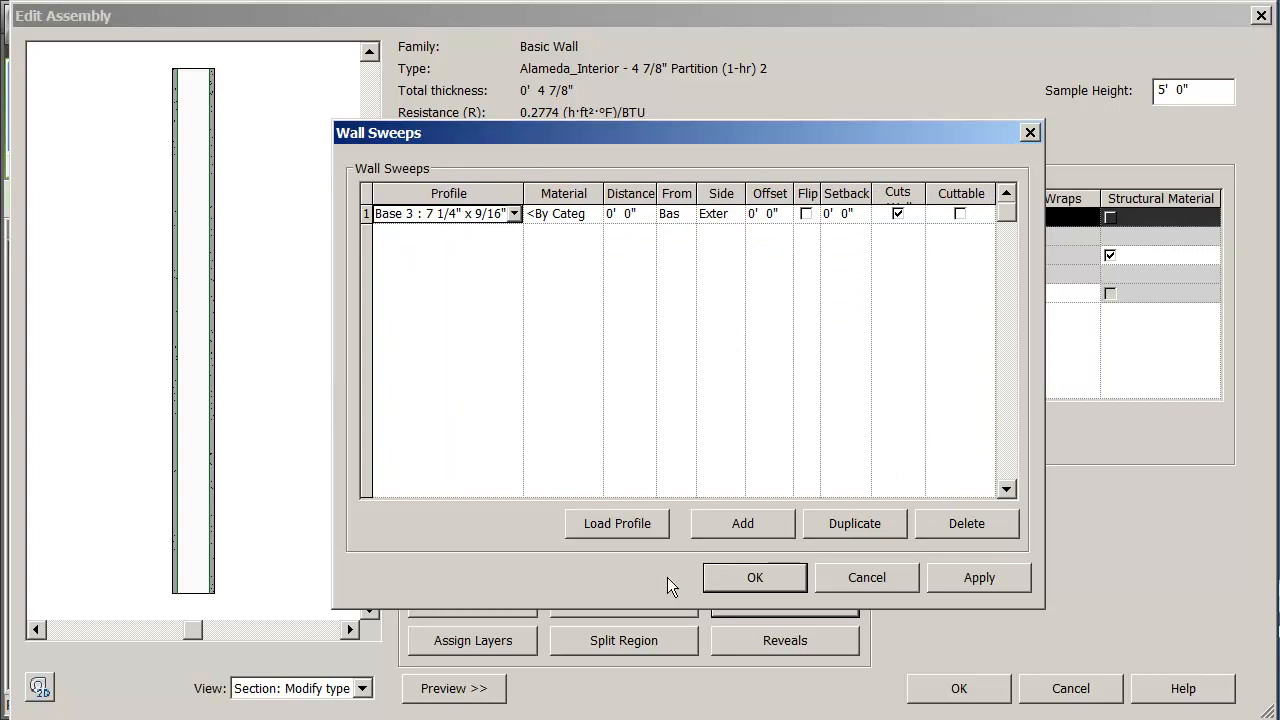
pyautogui.click(978, 578)
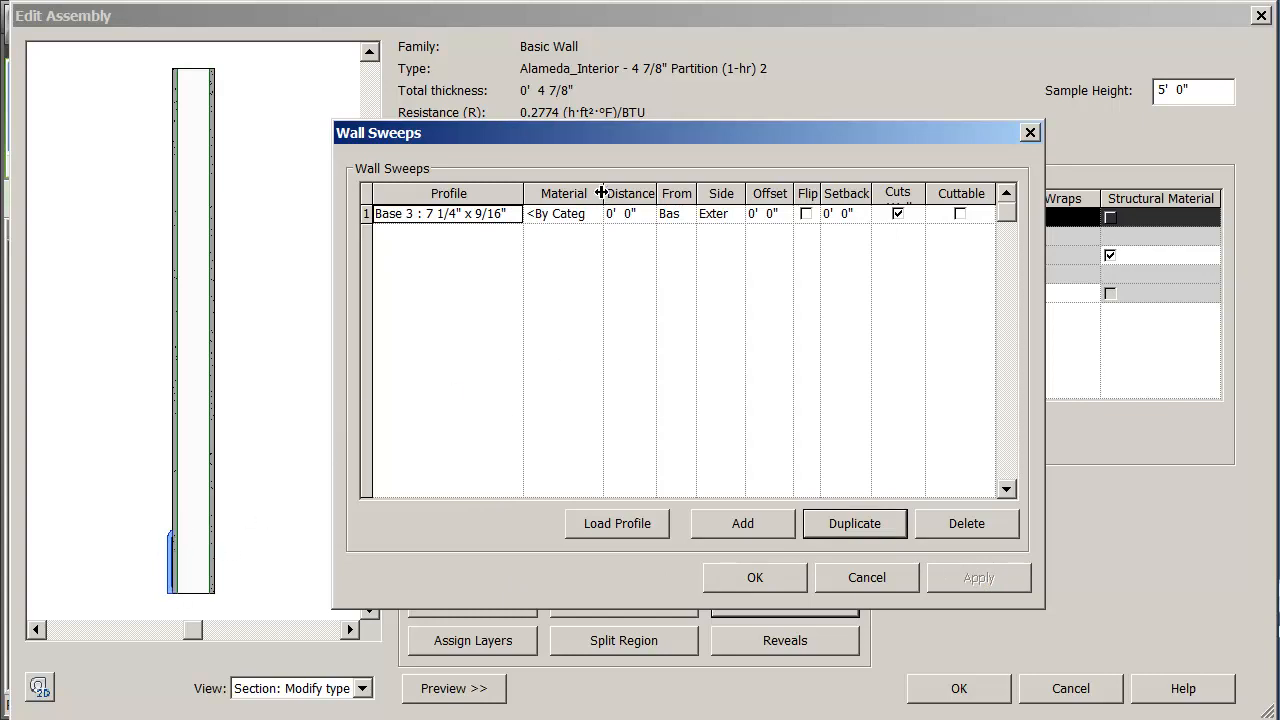
# Assign the cherry veneer material to the base sweep and widen the From and Side columns so their values are readable.
pyautogui.moveTo(600, 190); pyautogui.dragTo(620, 191)
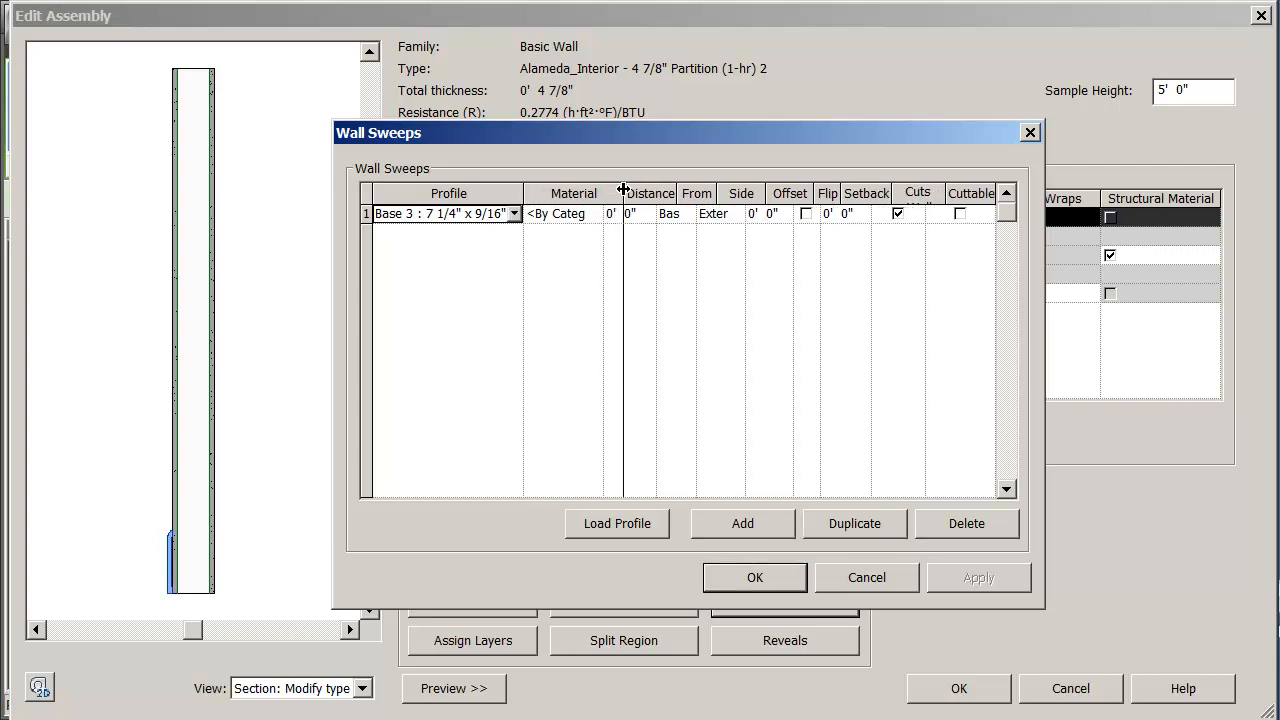
pyautogui.click(612, 214)
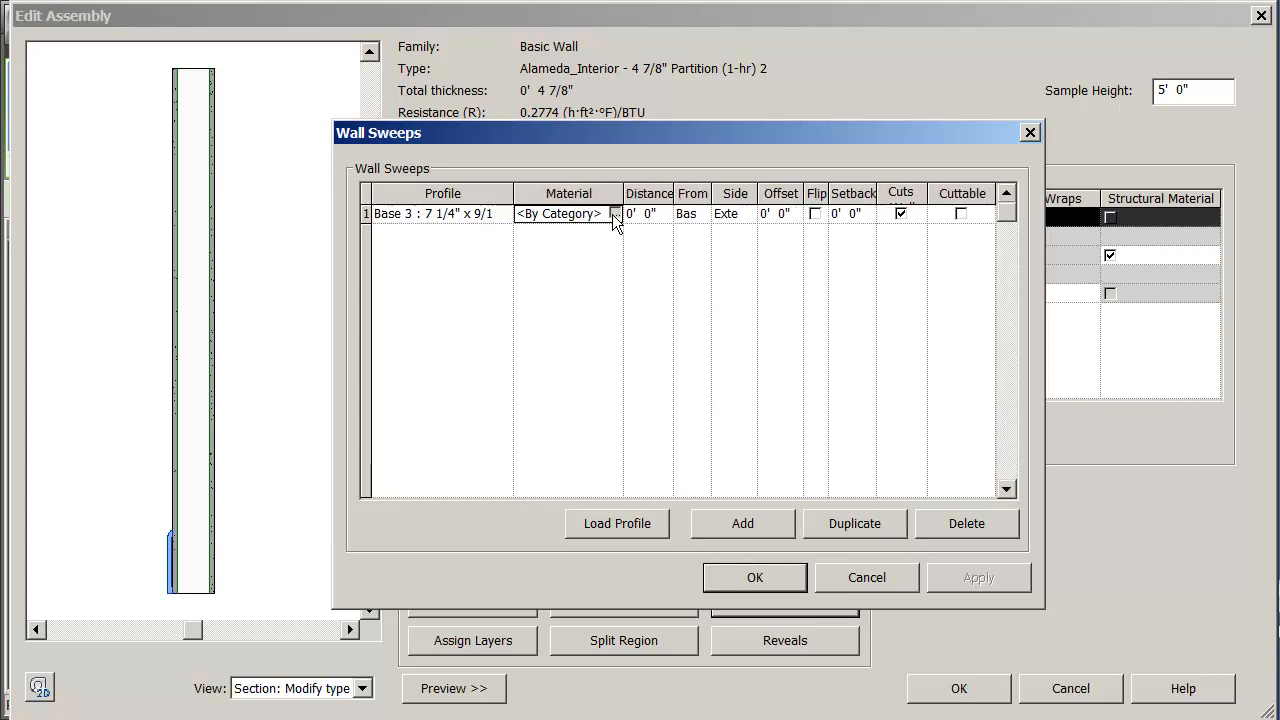
pyautogui.click(614, 214)
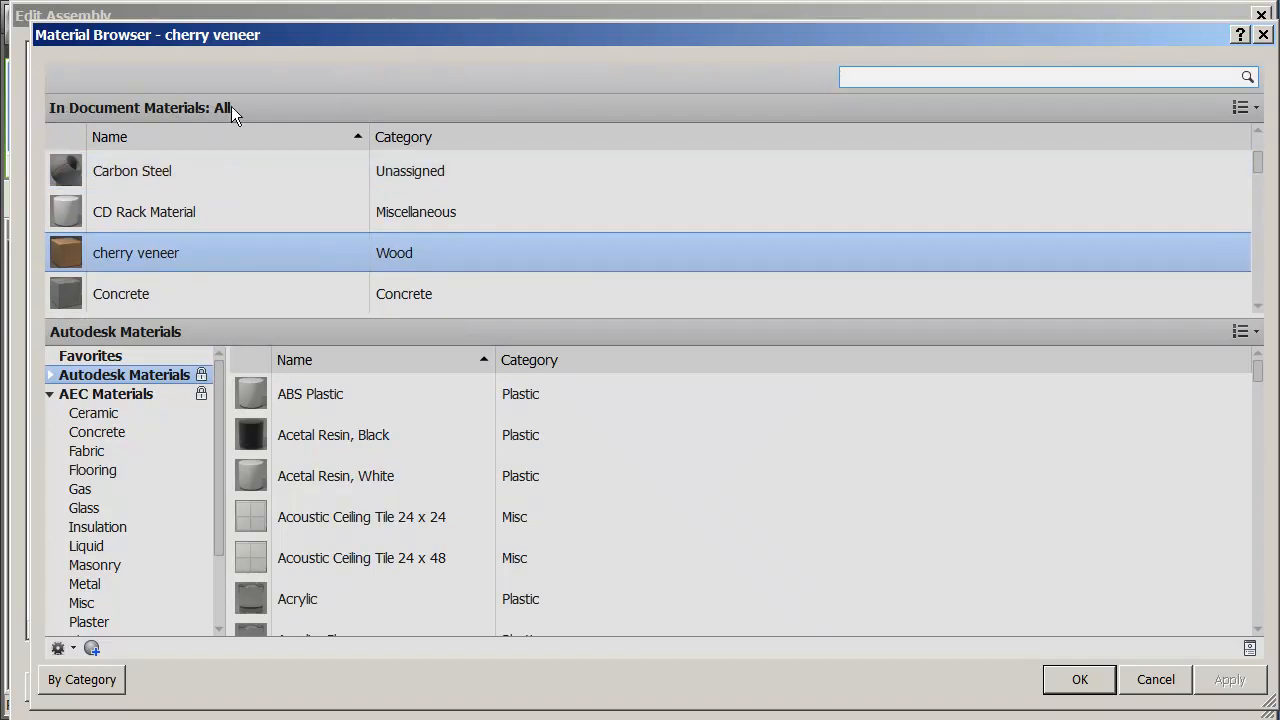
pyautogui.doubleClick(76, 247)
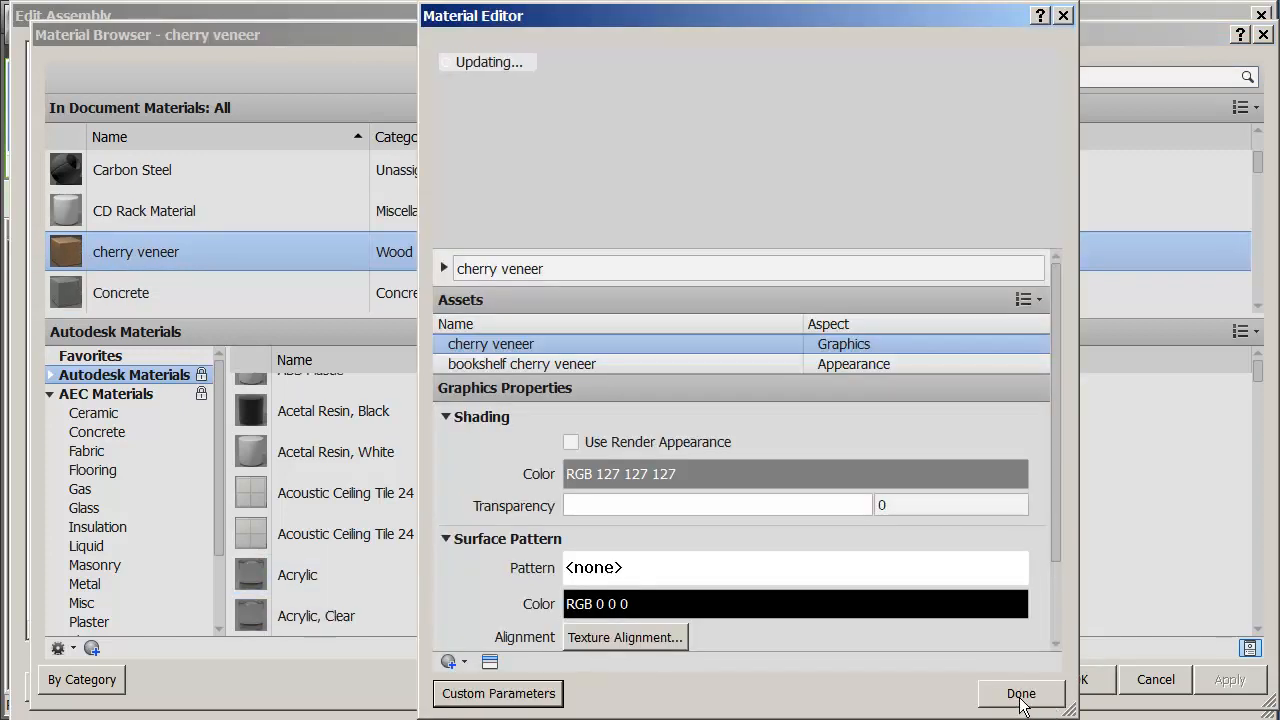
pyautogui.click(1018, 692)
pyautogui.click(1075, 680)
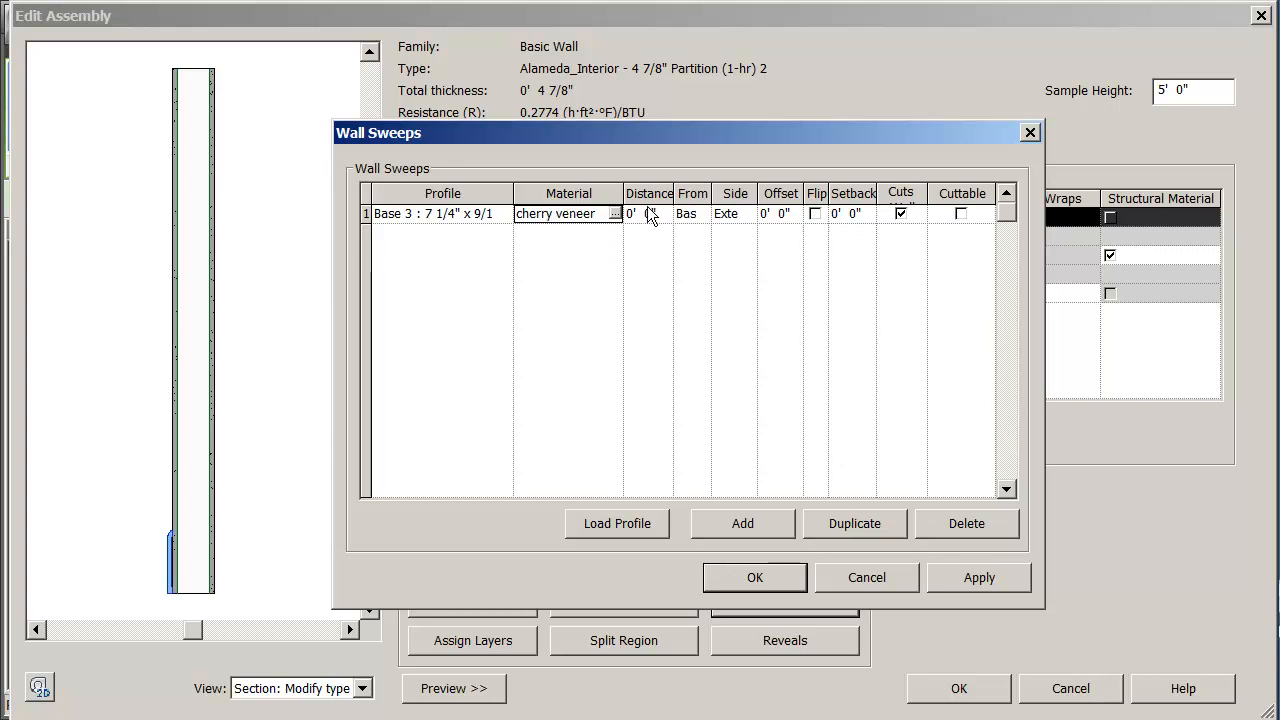
pyautogui.moveTo(675, 196); pyautogui.dragTo(730, 201)
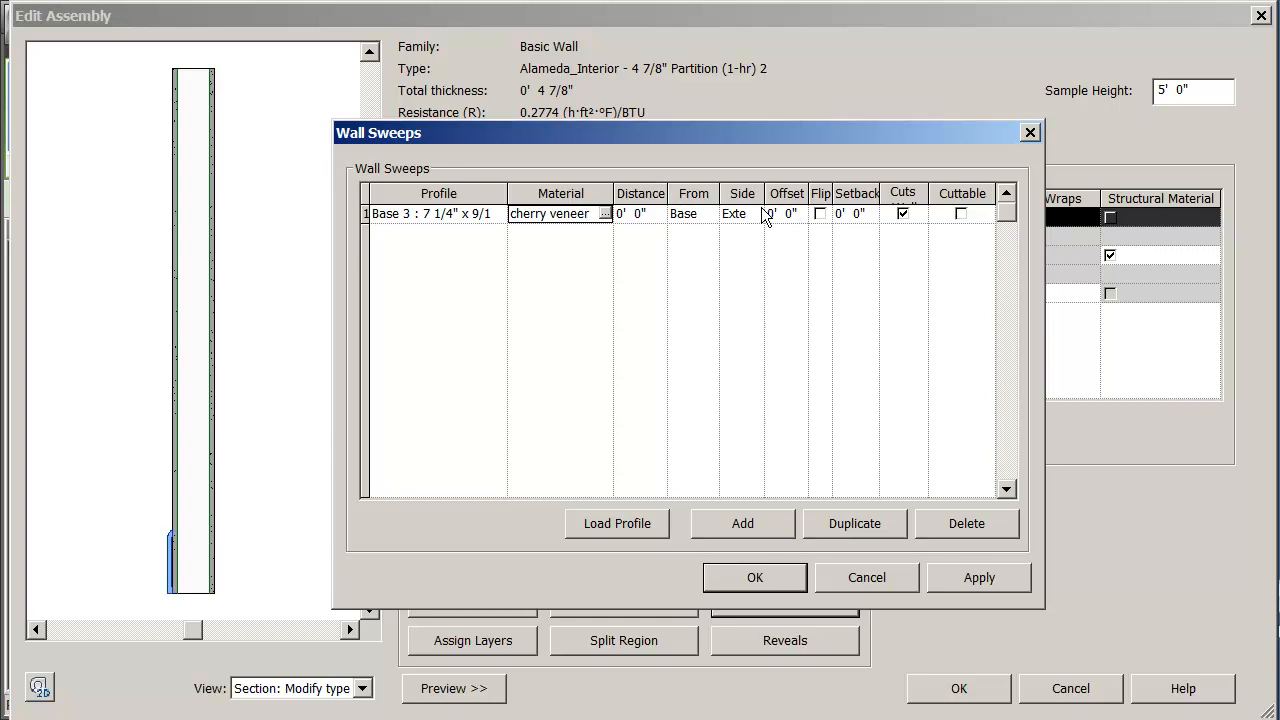
pyautogui.moveTo(765, 193); pyautogui.dragTo(770, 194)
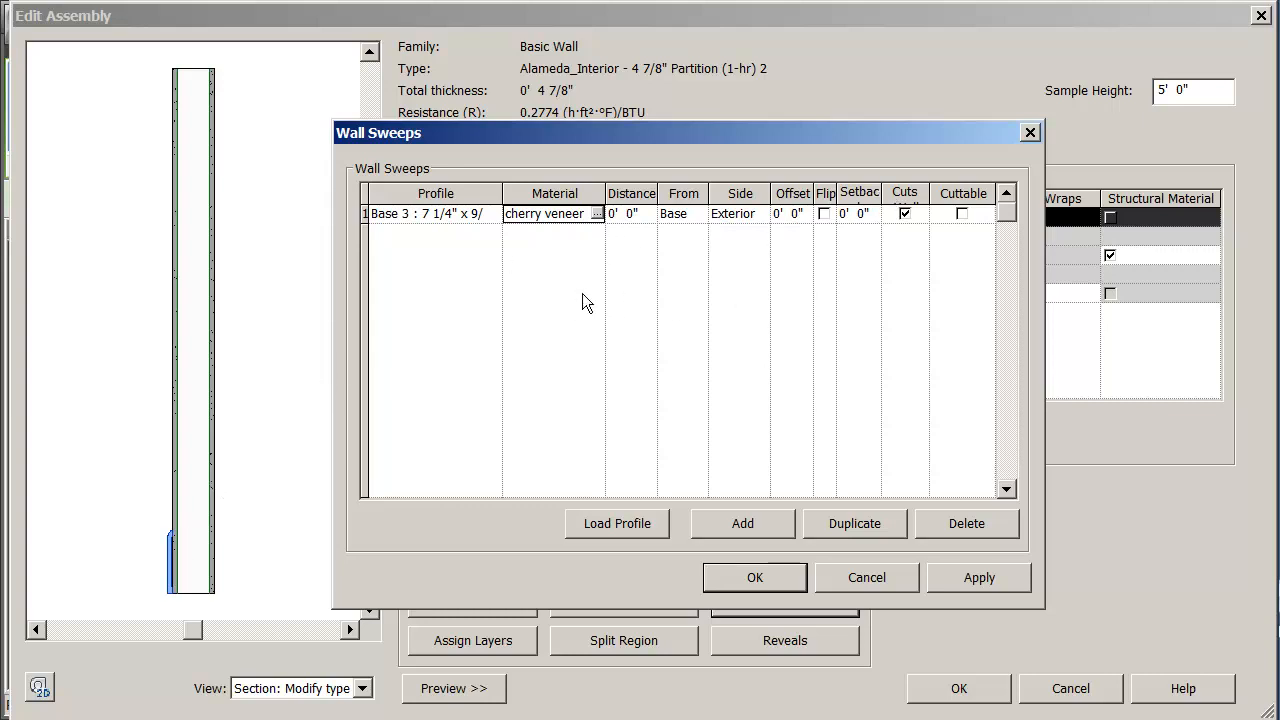
# Add a second wall sweep with the Base 3 : 7 1/4" x 9/16" profile and set its side to Interior.
pyautogui.click(765, 524)
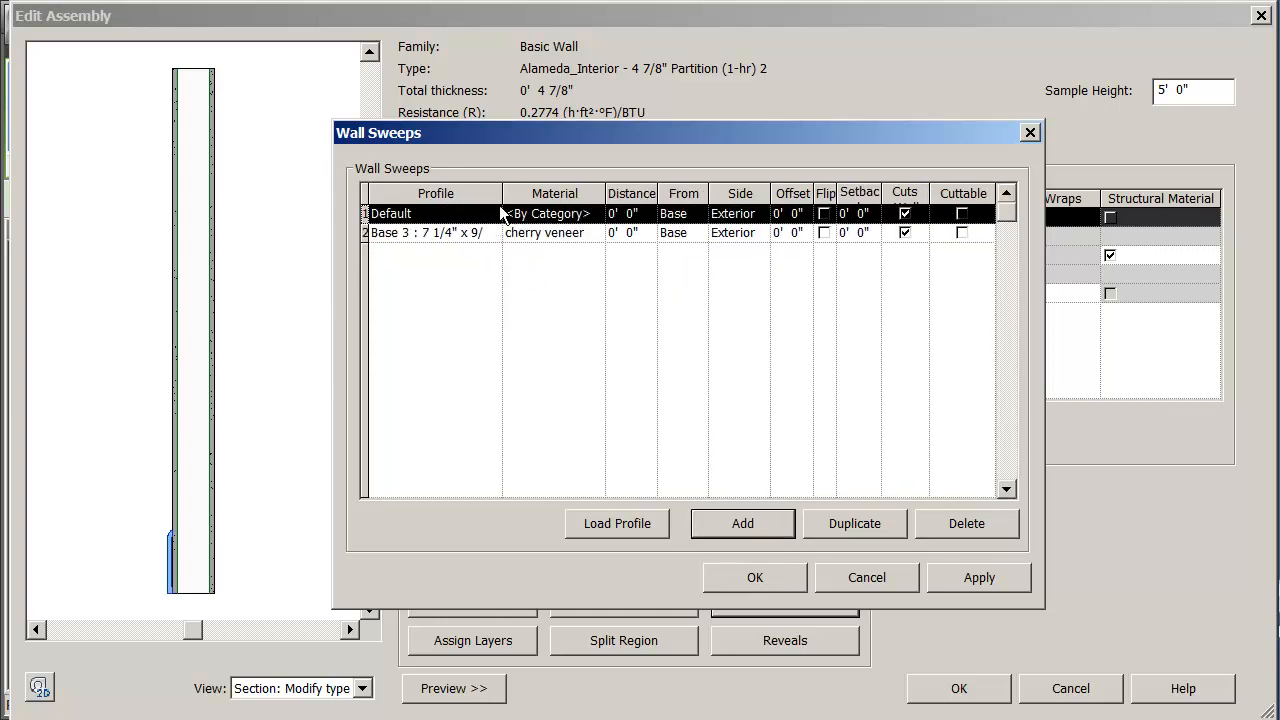
pyautogui.click(497, 207)
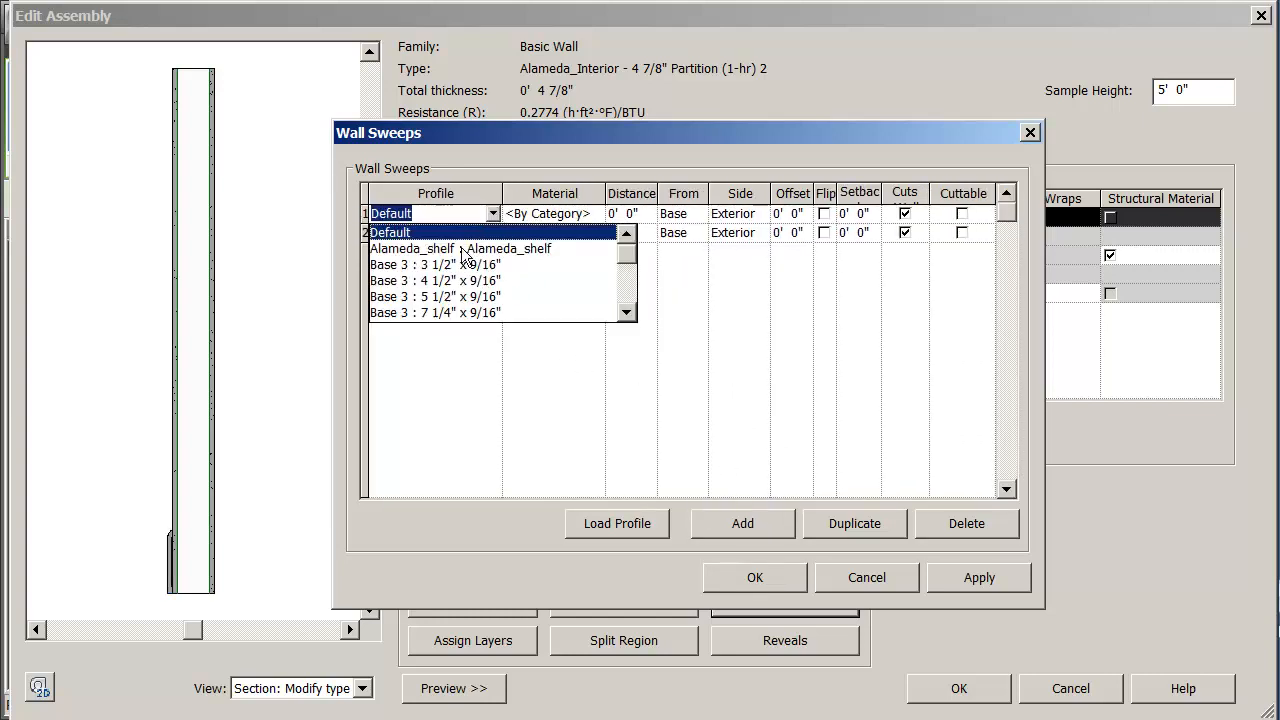
pyautogui.click(440, 313)
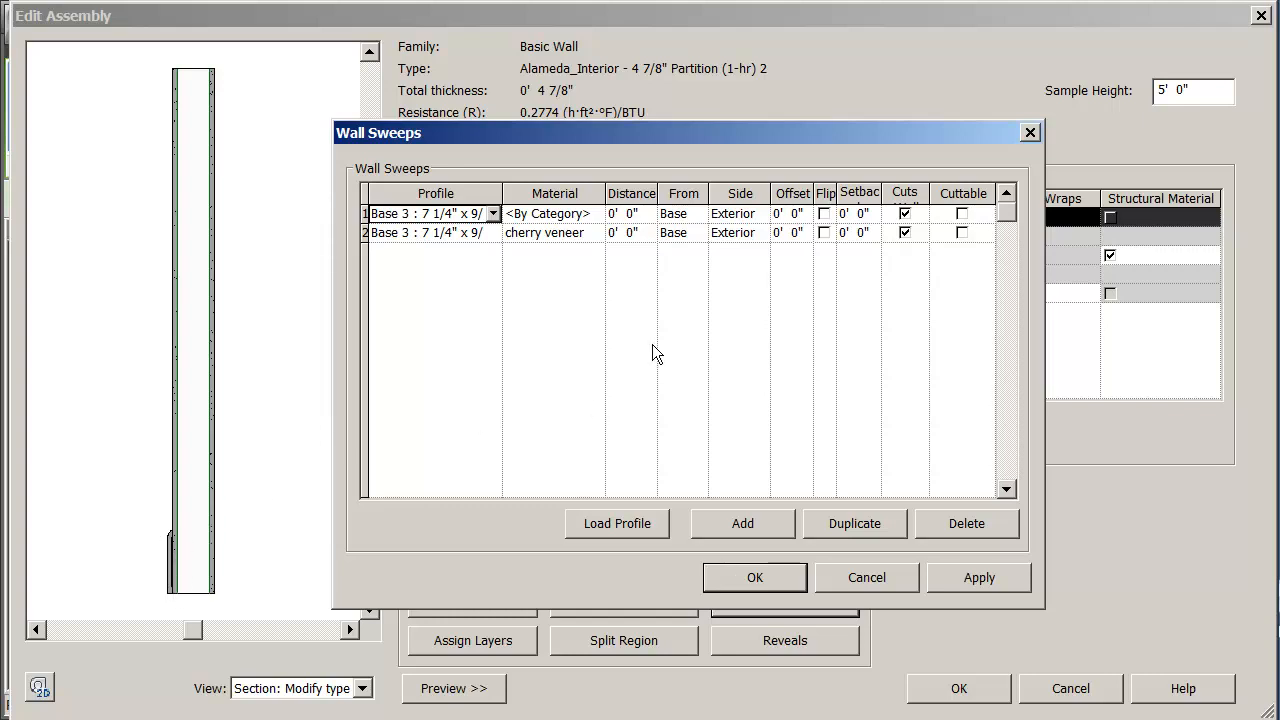
pyautogui.click(761, 214)
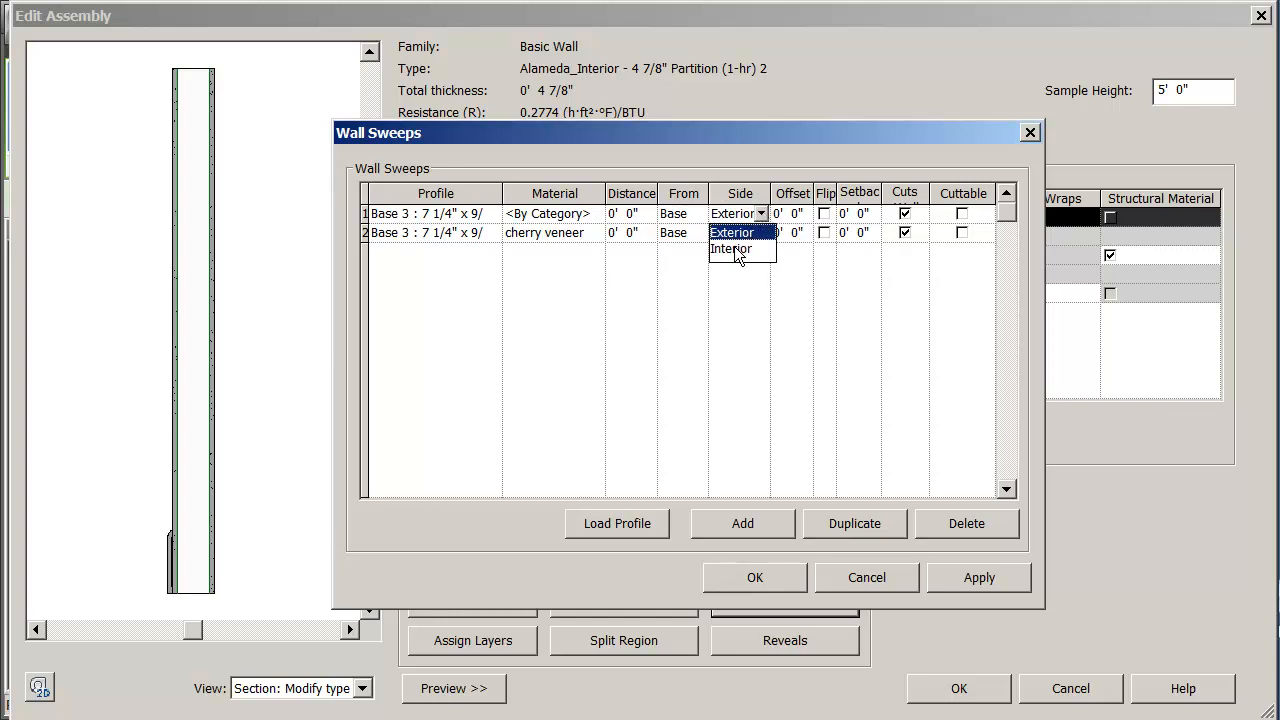
pyautogui.click(737, 250)
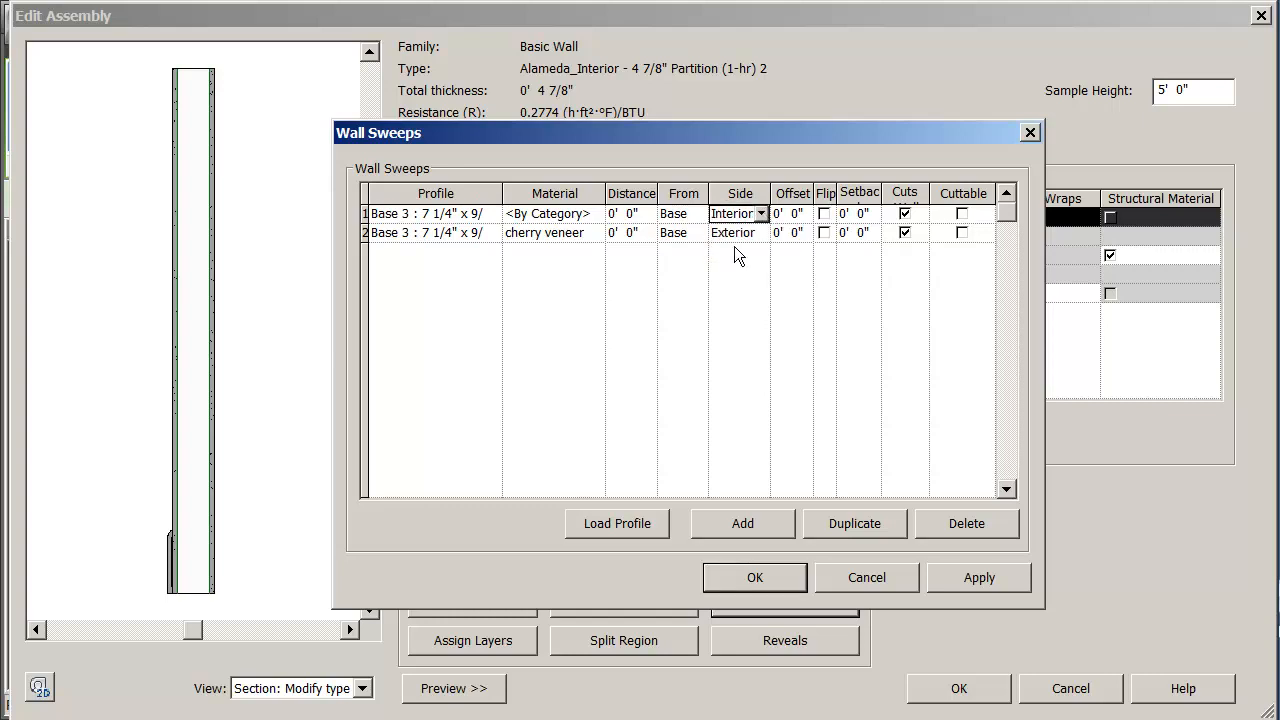
# Apply the interior-side base sweep to the wall and assign it the cherry veneer material.
pyautogui.click(975, 575)
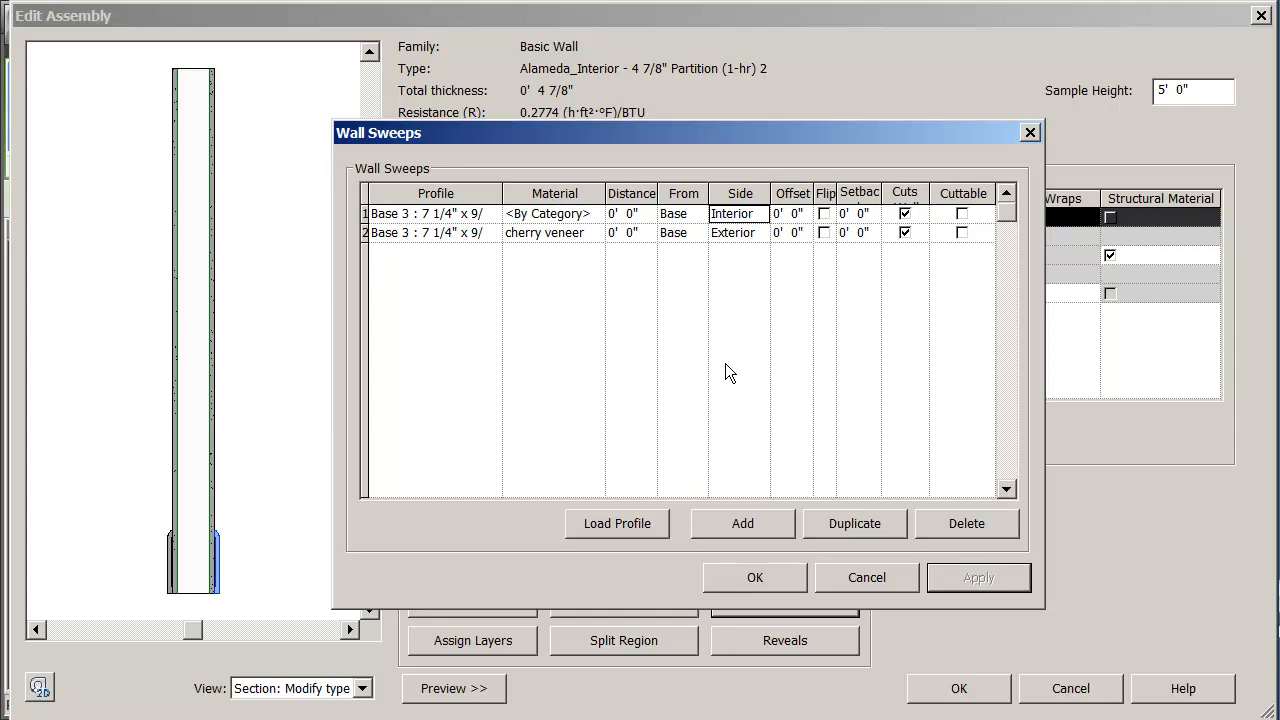
pyautogui.click(601, 219)
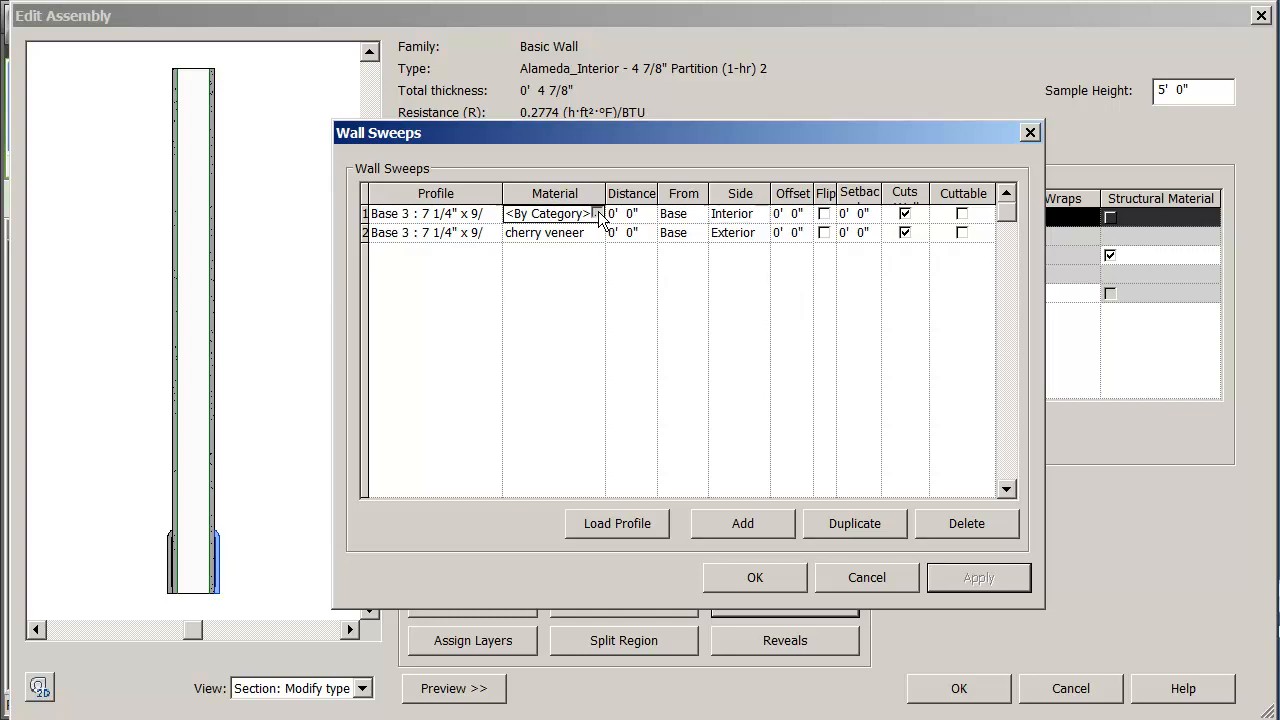
pyautogui.click(597, 213)
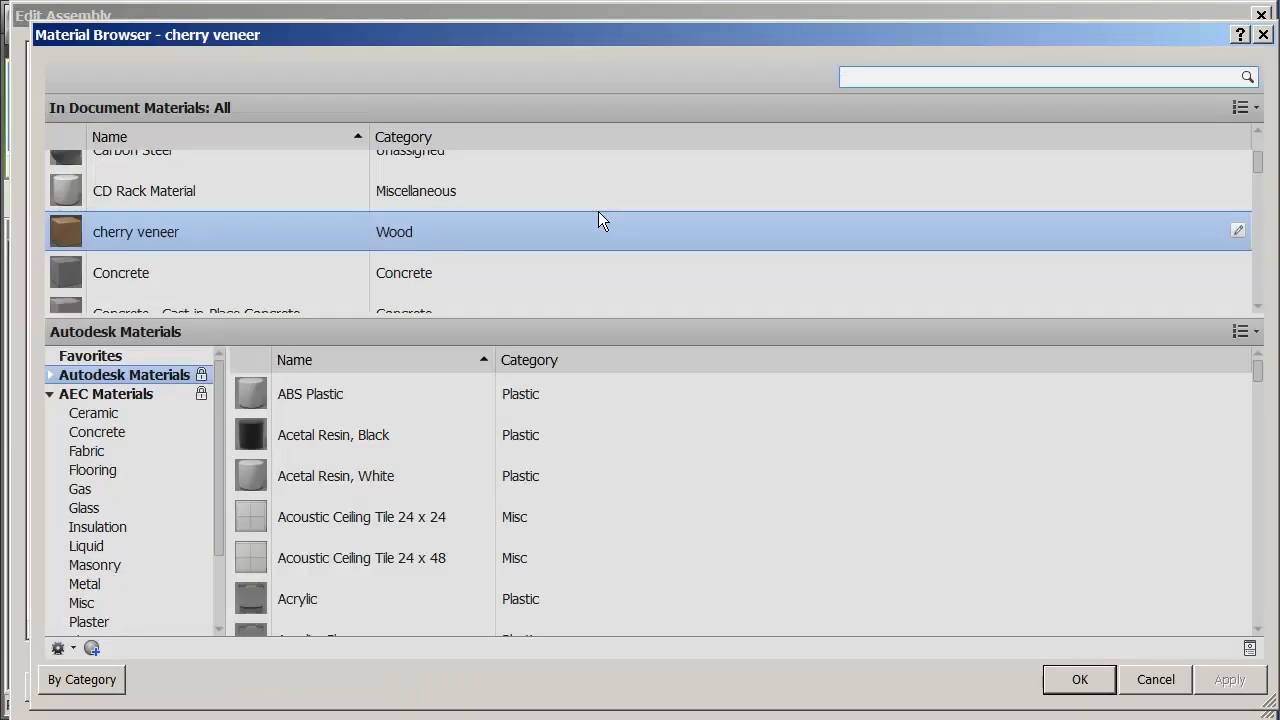
pyautogui.doubleClick(106, 240)
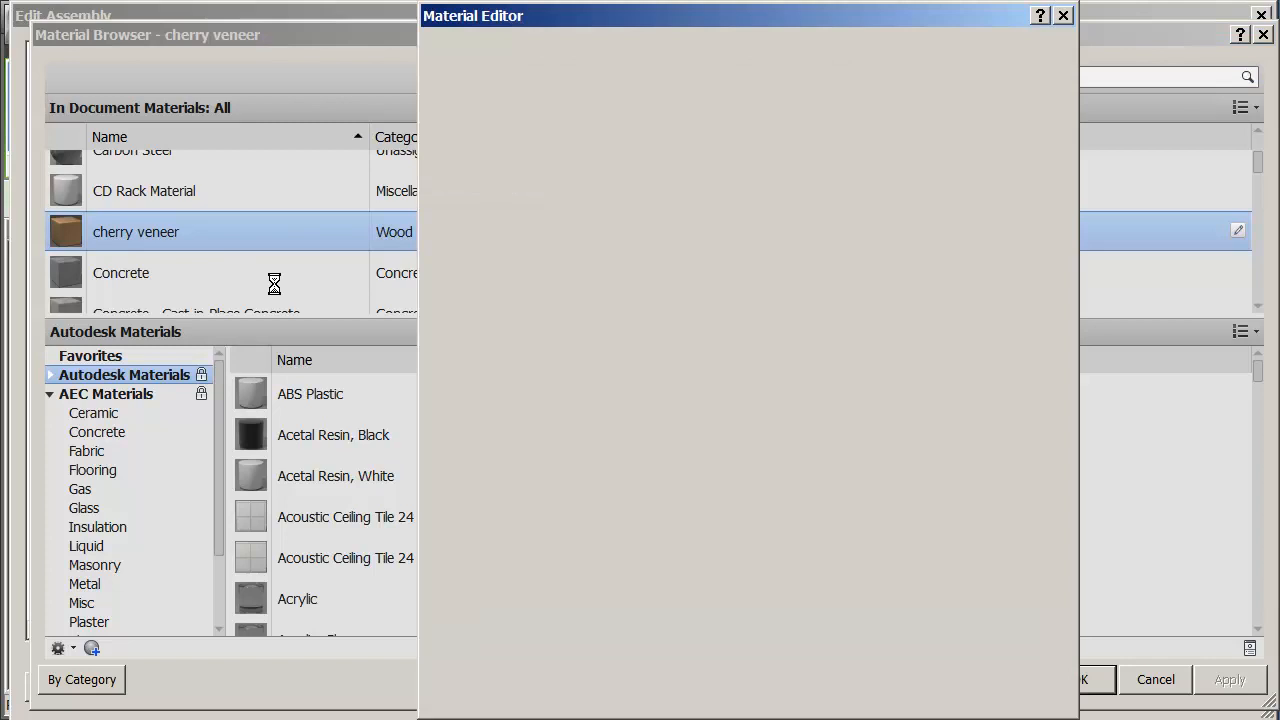
pyautogui.click(1021, 693)
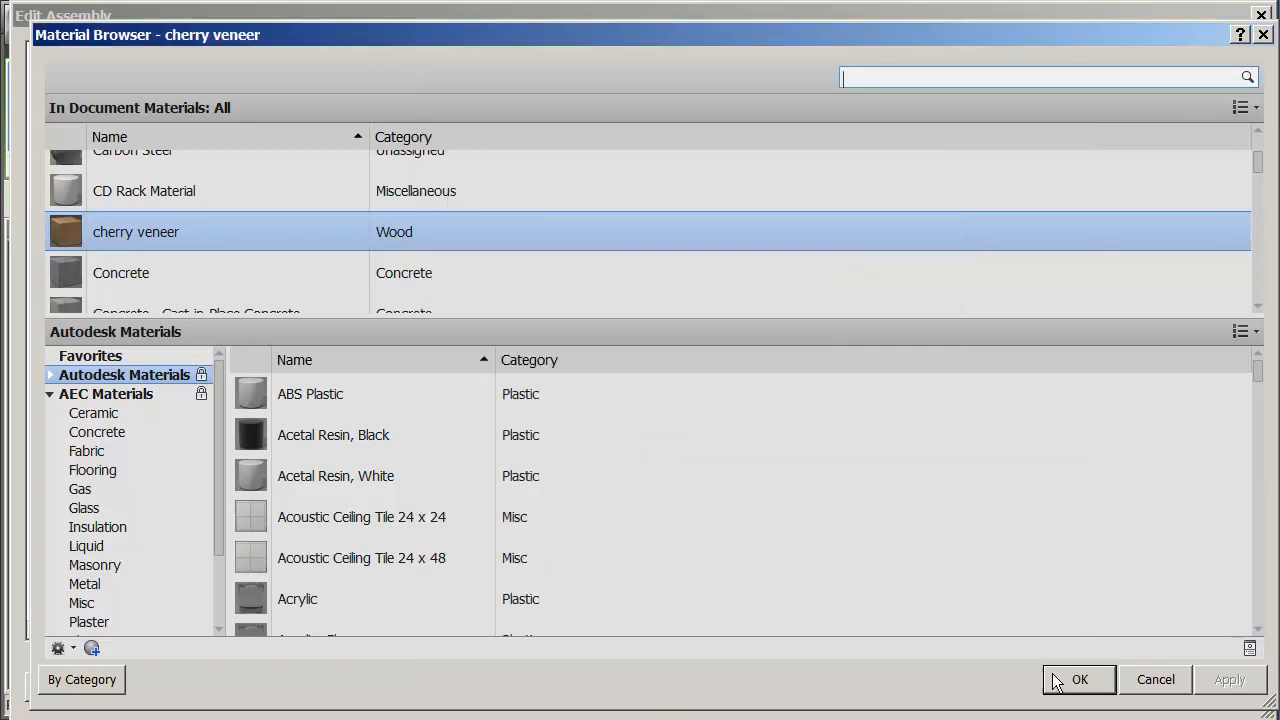
pyautogui.click(1078, 679)
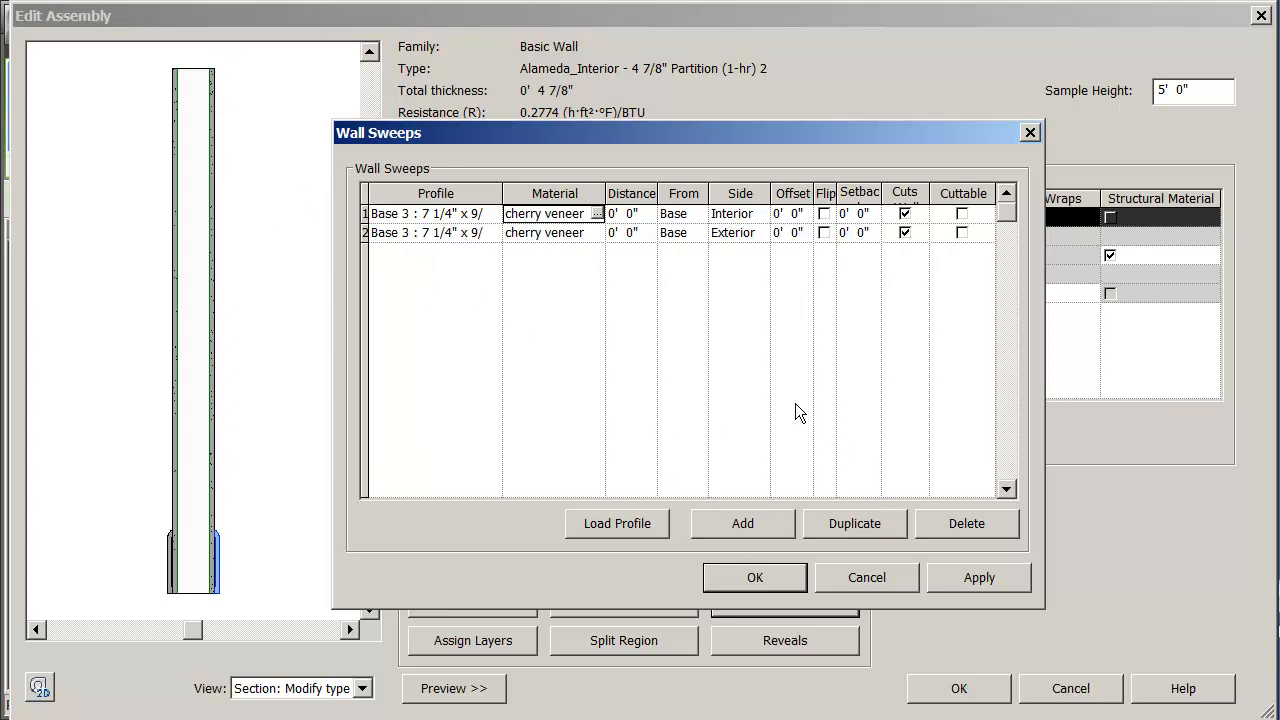
# Add a third wall sweep with the Cornice 1 : 3" x 2 3/8" profile and apply it, accepting the overlap warning.
pyautogui.click(740, 527)
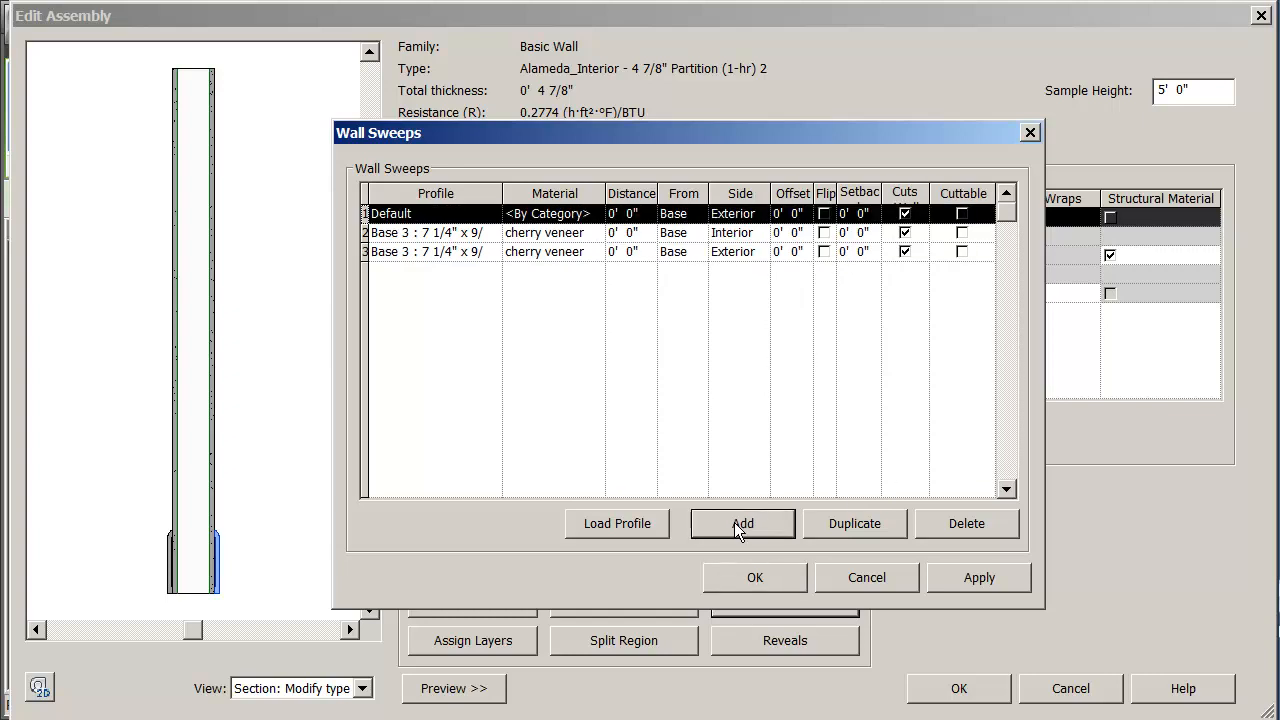
pyautogui.click(500, 216)
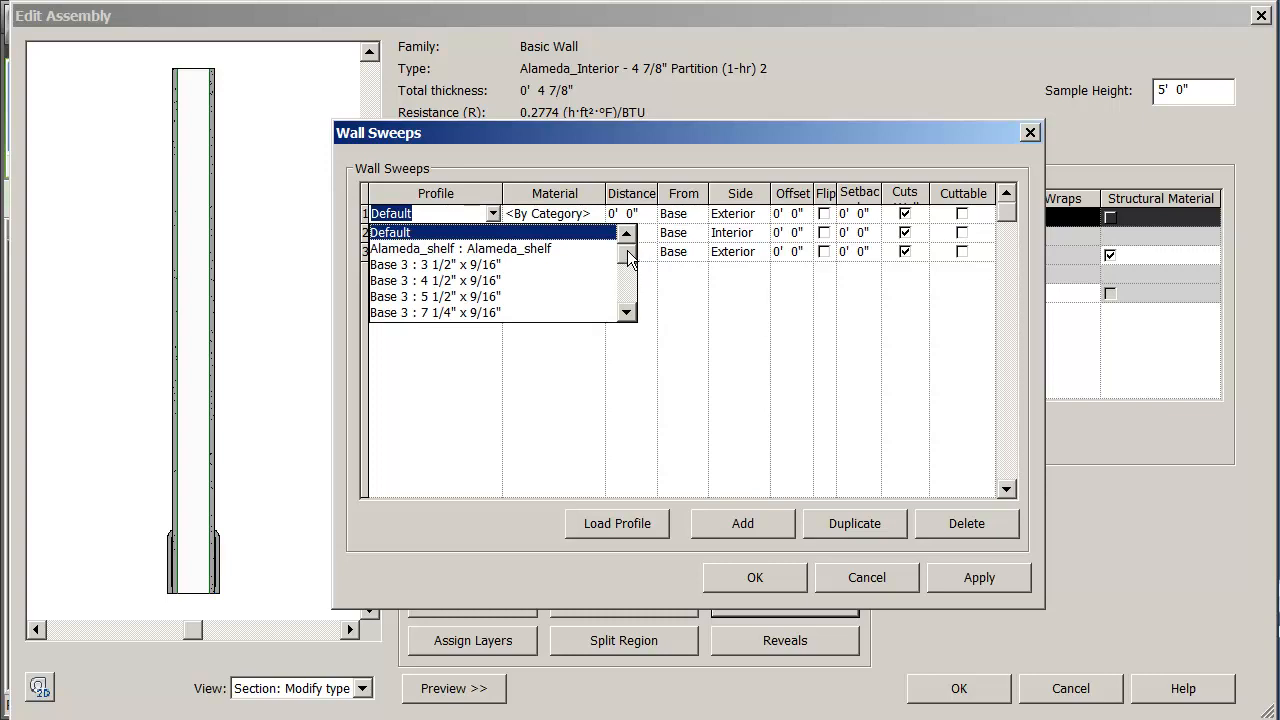
pyautogui.click(627, 311)
pyautogui.click(628, 312)
pyautogui.click(628, 312)
pyautogui.click(628, 312)
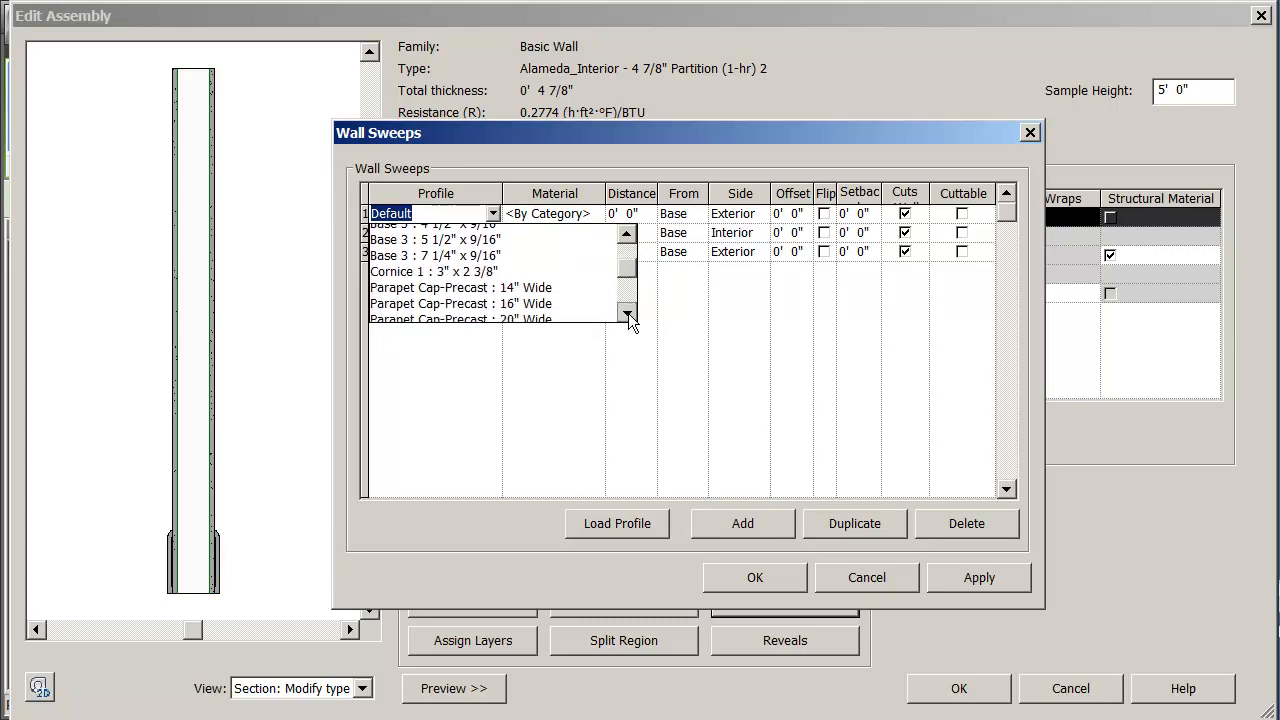
pyautogui.click(457, 265)
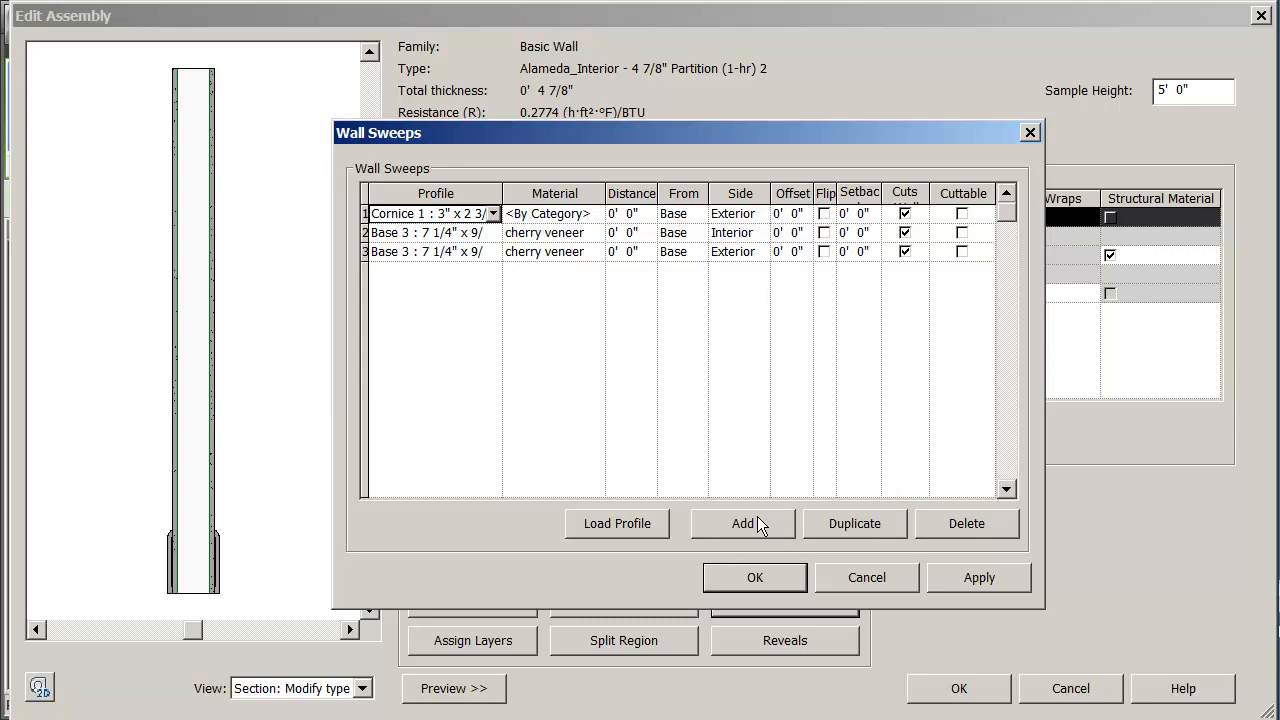
pyautogui.click(978, 577)
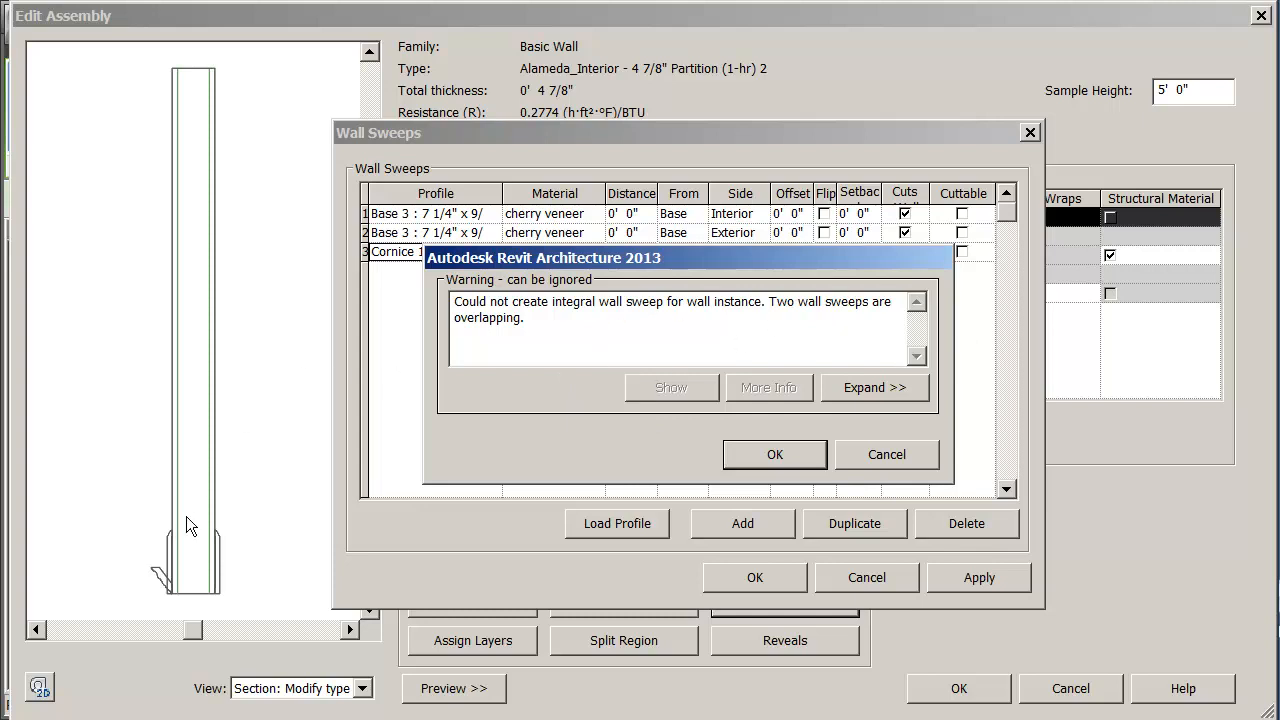
pyautogui.click(771, 450)
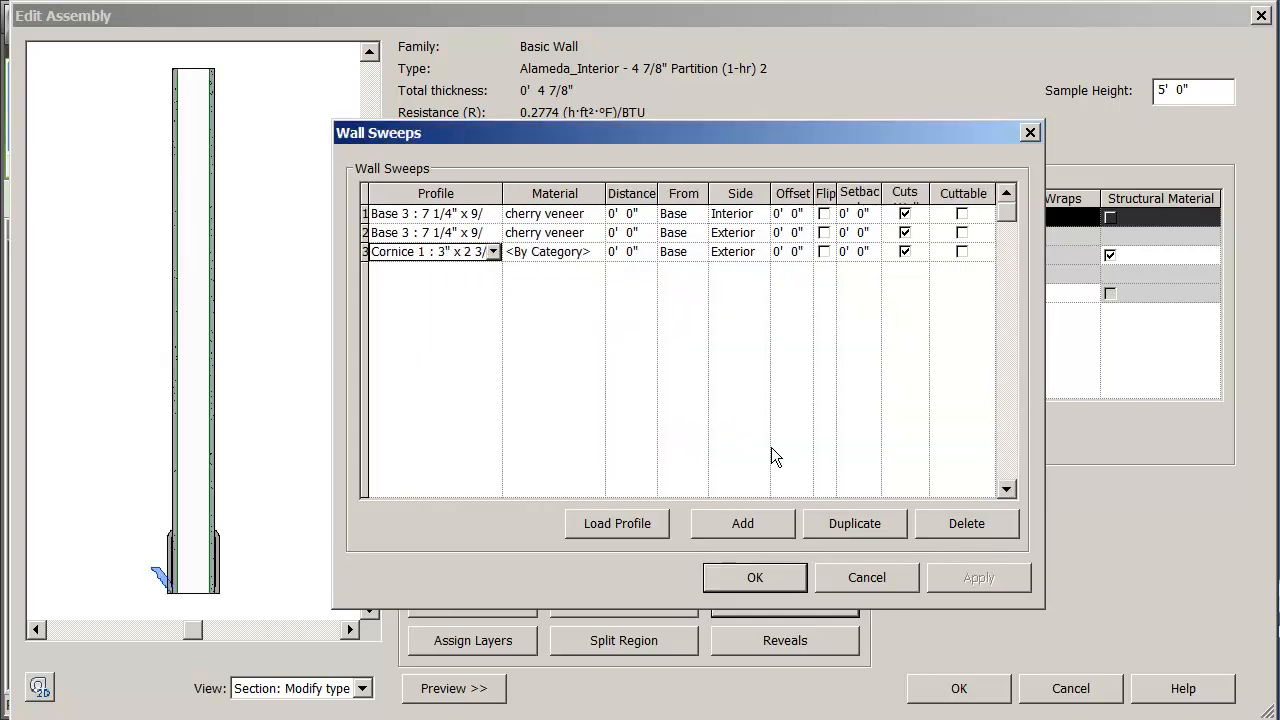
# Set the cornice sweep to be placed from the Top of the wall and apply the change.
pyautogui.click(158, 576)
pyautogui.click(697, 262)
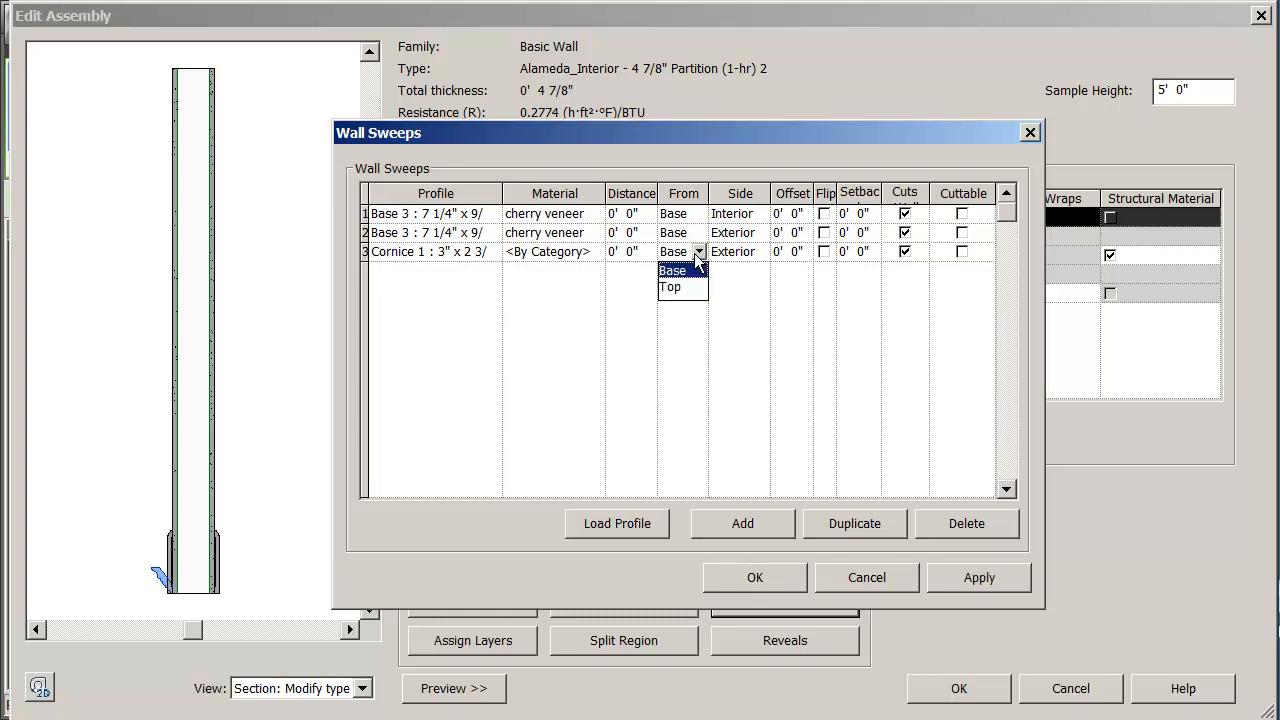
pyautogui.click(670, 287)
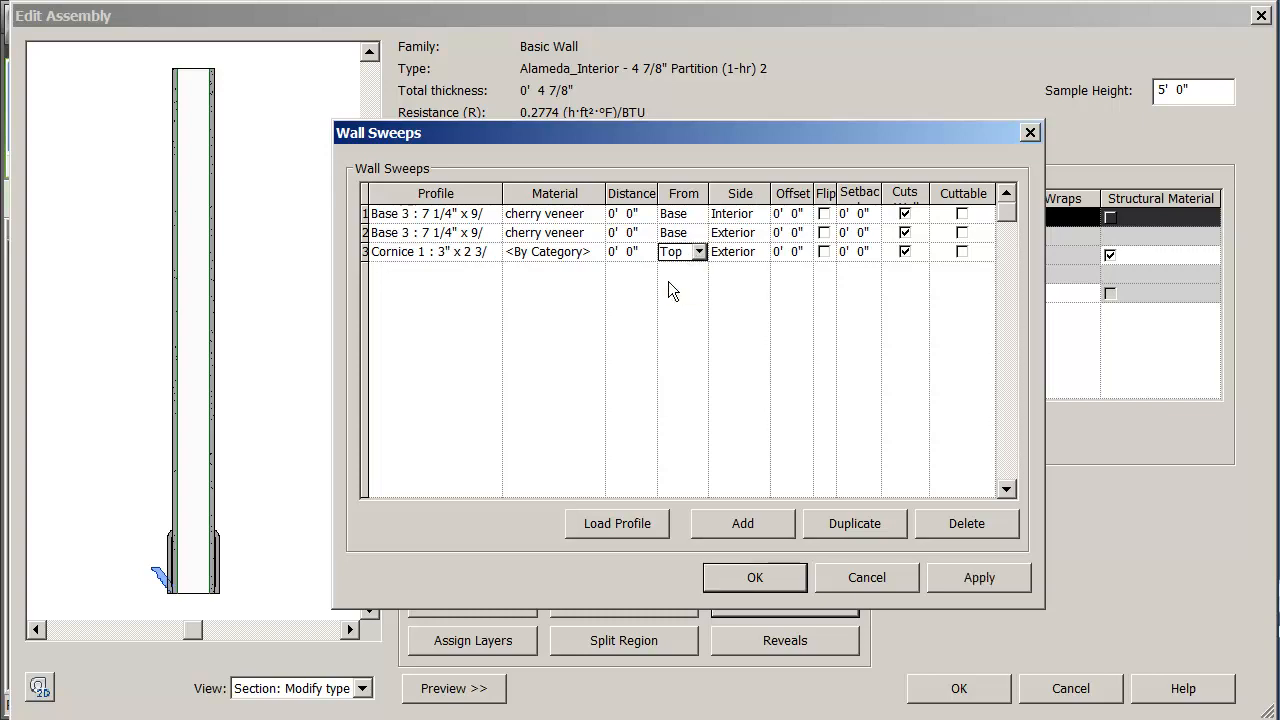
pyautogui.click(968, 578)
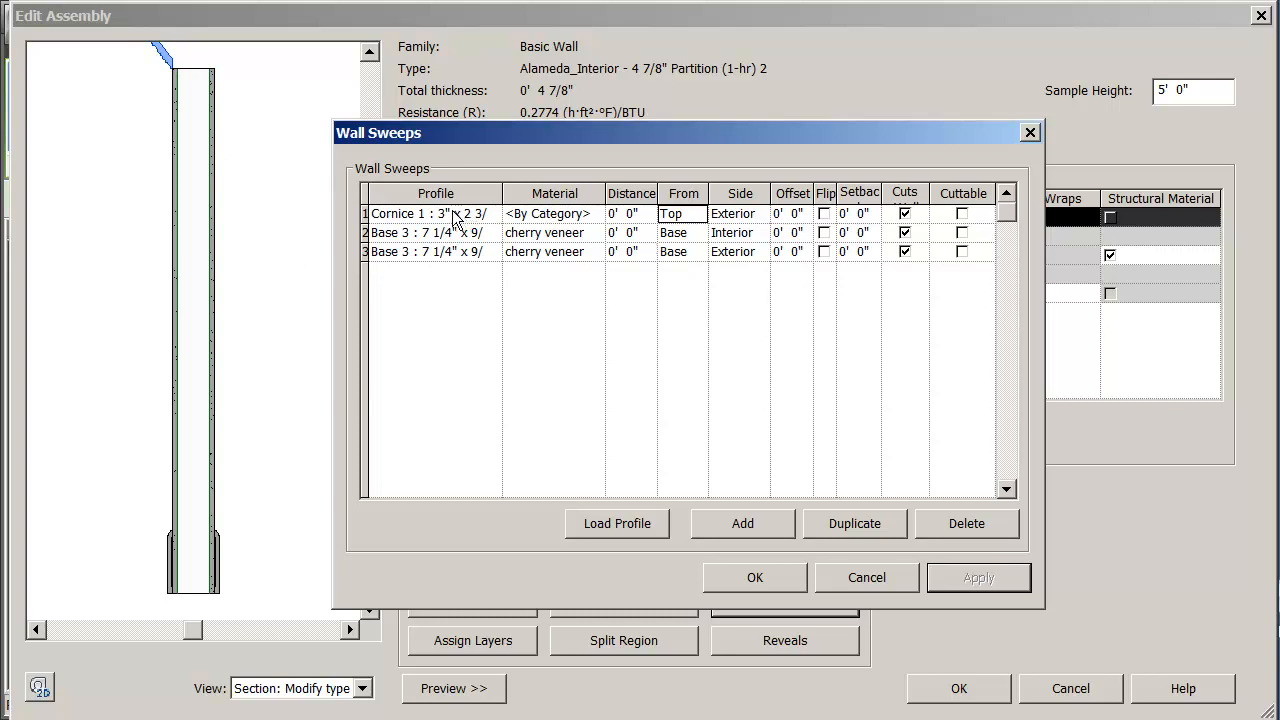
# Try to offset the cornice sweep by a distance of 3" from the wall top.
pyautogui.click(620, 216)
pyautogui.moveTo(634, 214); pyautogui.dragTo(604, 220)
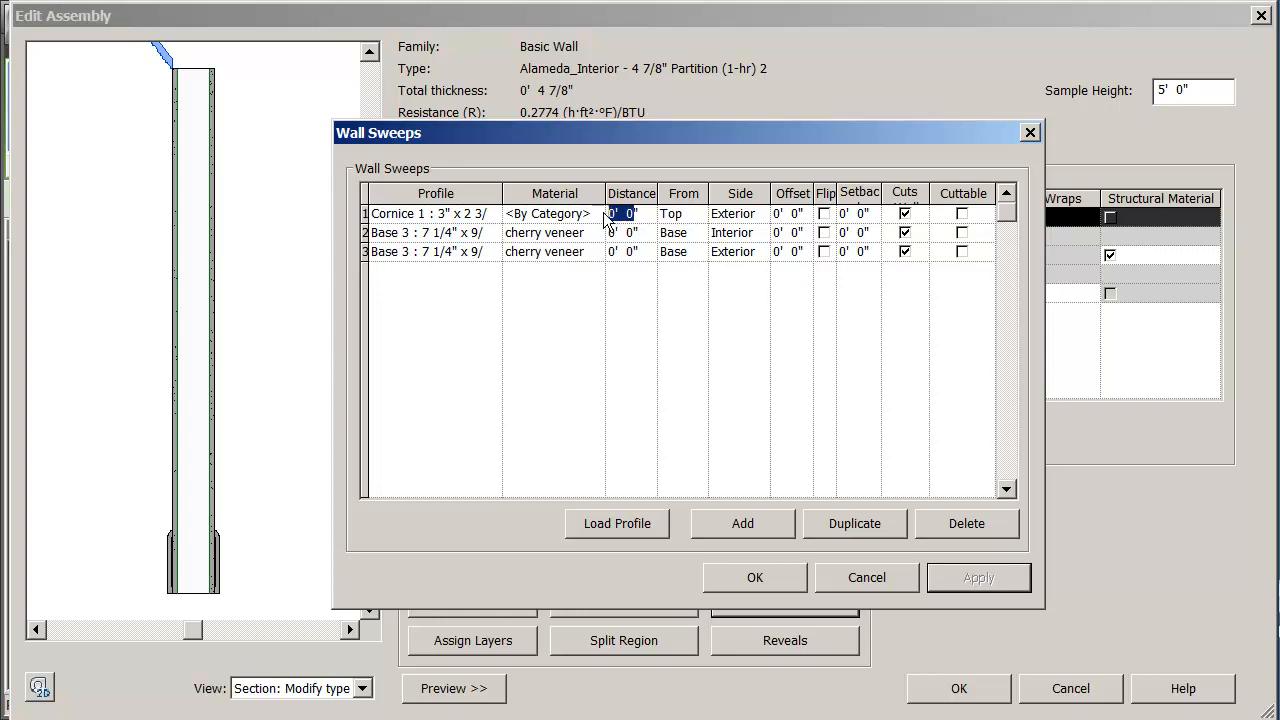
pyautogui.write('3"')
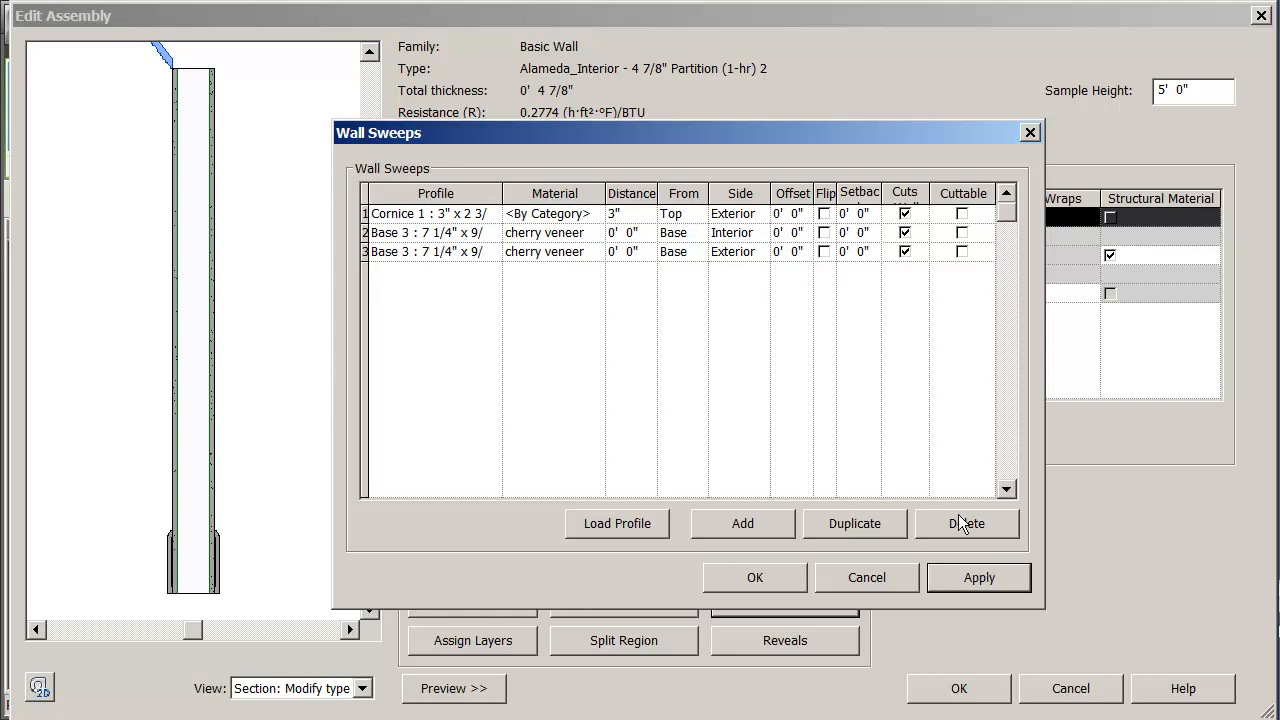
pyautogui.click(978, 578)
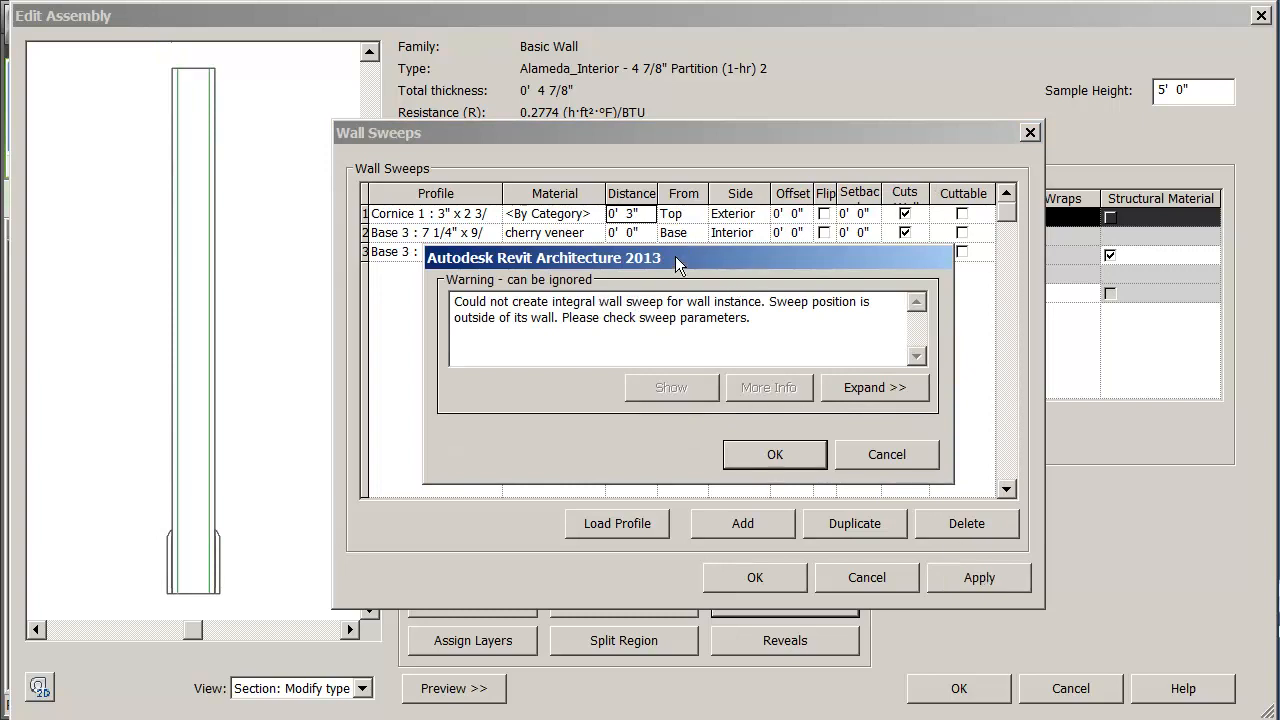
pyautogui.click(772, 458)
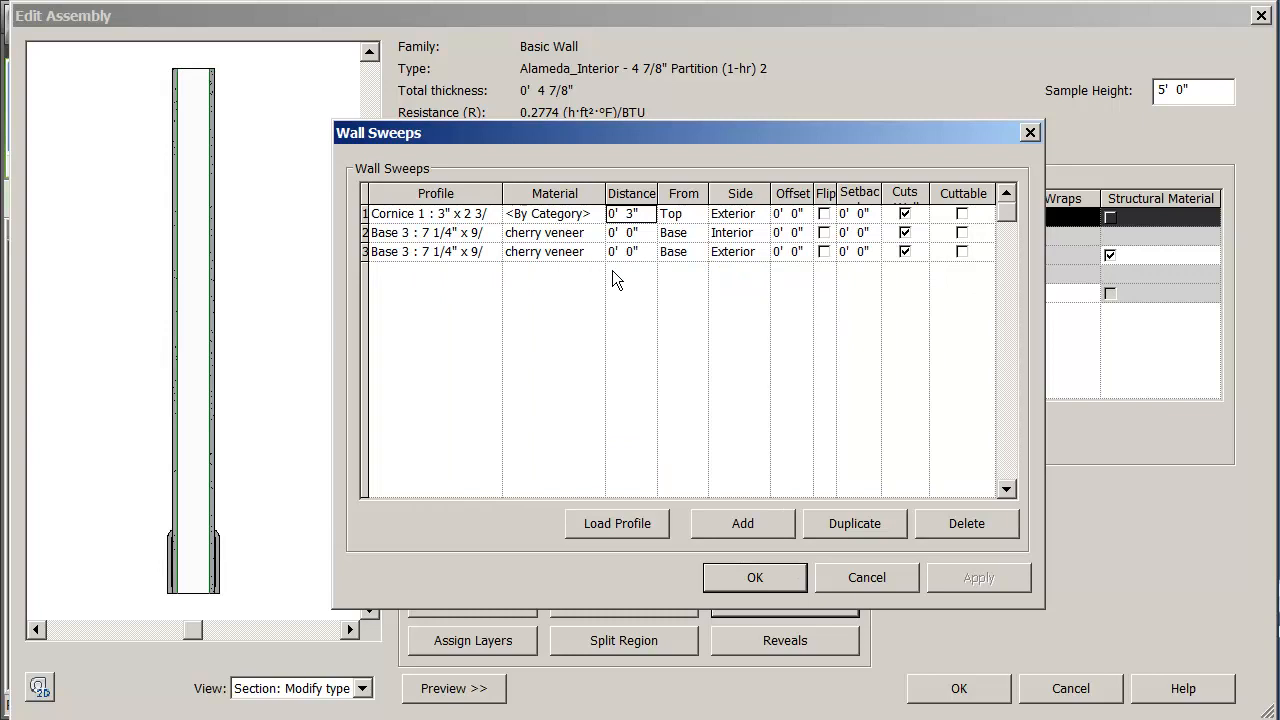
# Set the cornice sweep's distance to -3" and apply it to the wall.
pyautogui.click(632, 218)
pyautogui.moveTo(630, 216); pyautogui.dragTo(596, 216)
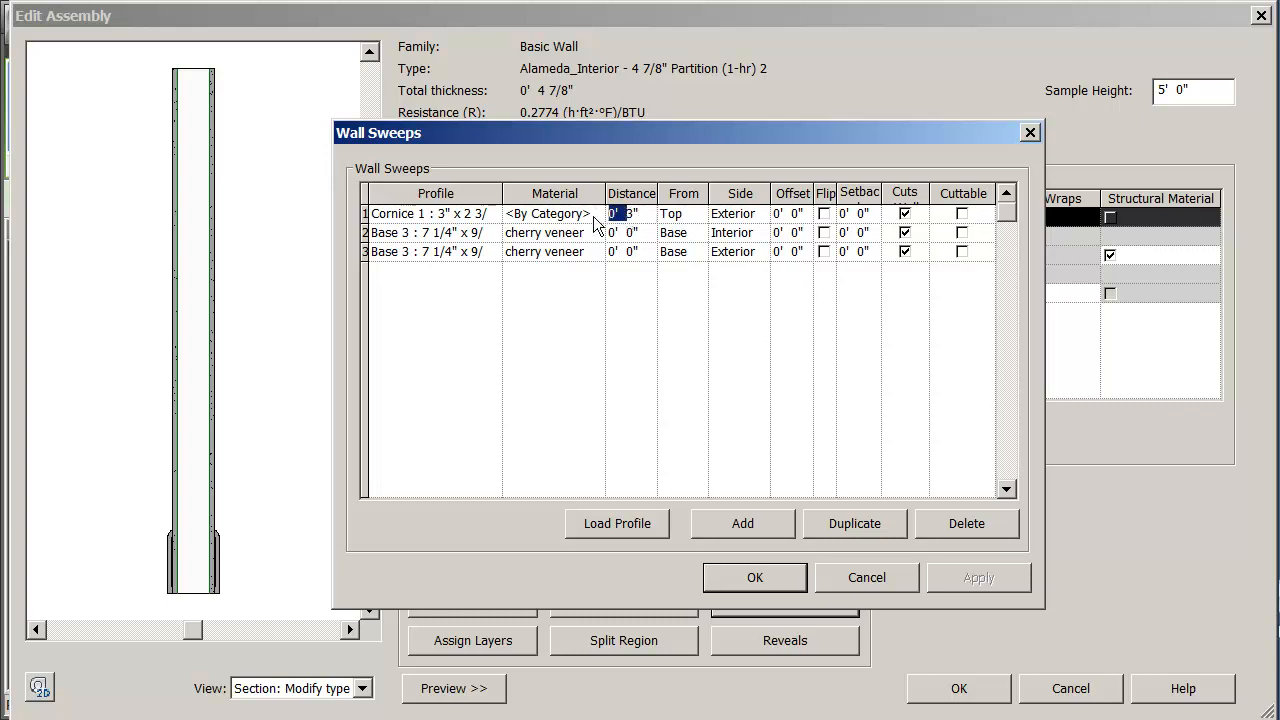
pyautogui.write('-')
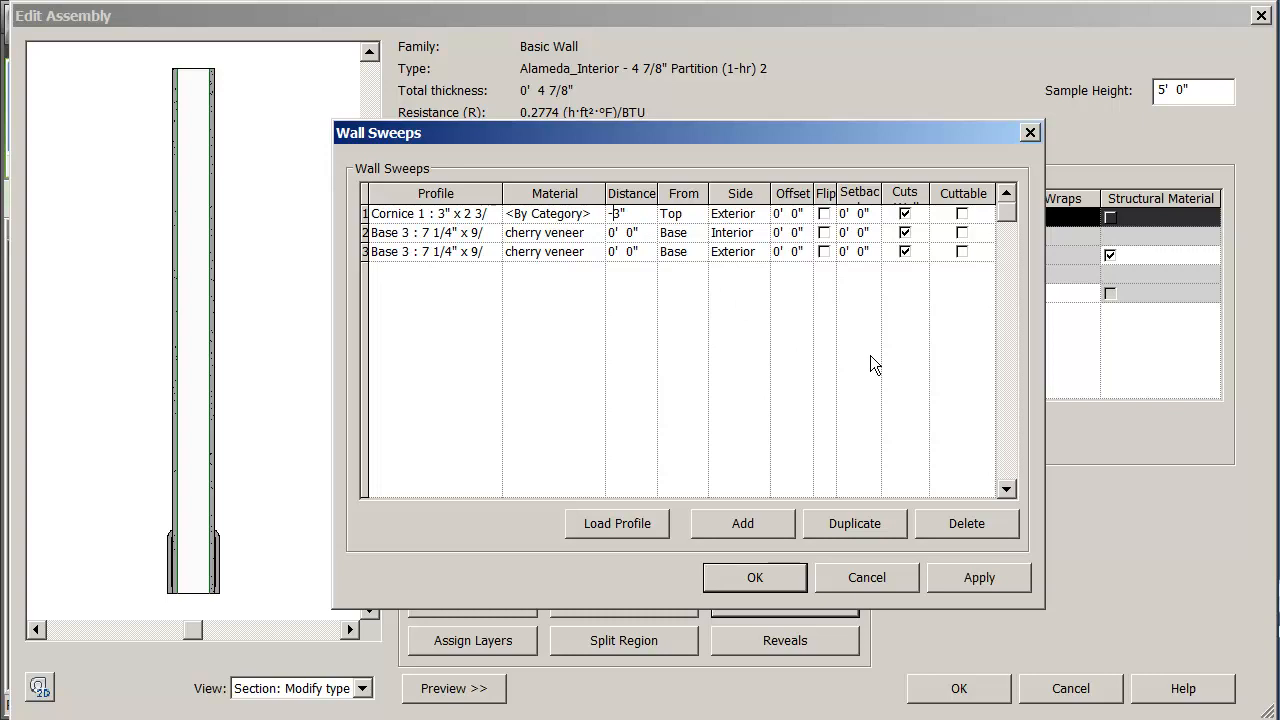
pyautogui.click(978, 577)
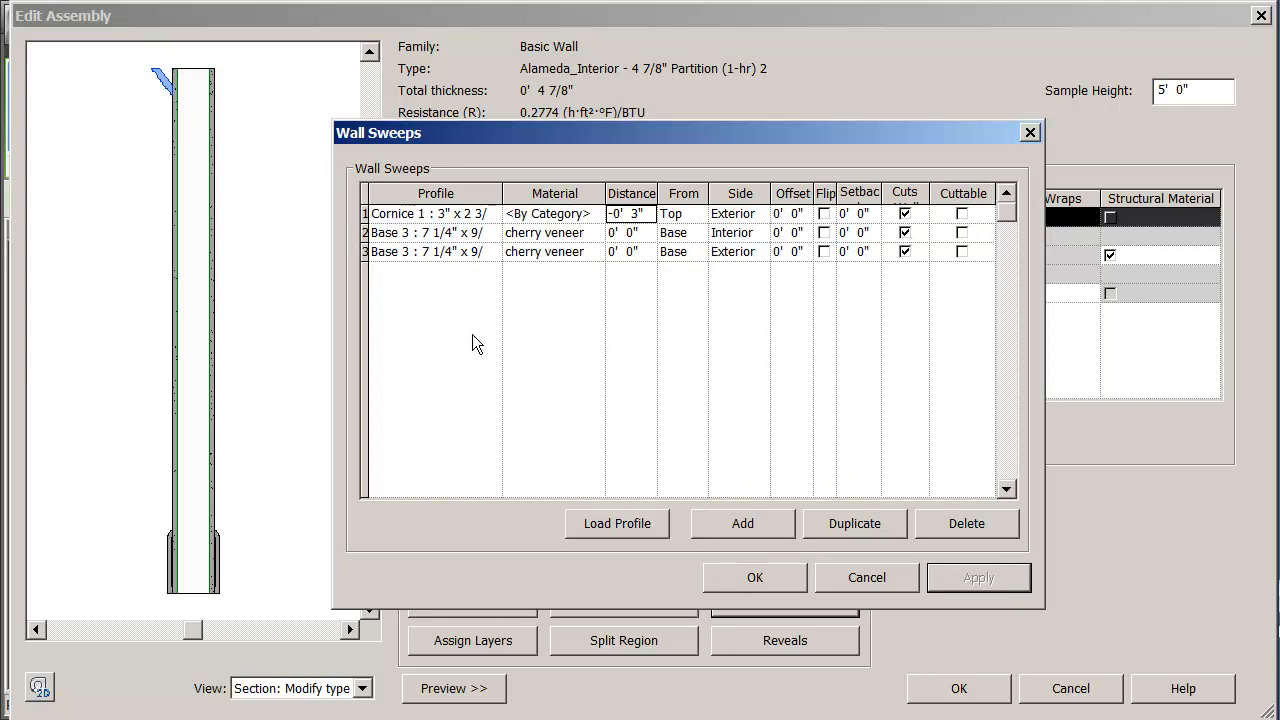
# Add a fourth wall sweep using the Cornice 1 : 3" x 2 3/8" profile.
pyautogui.click(750, 523)
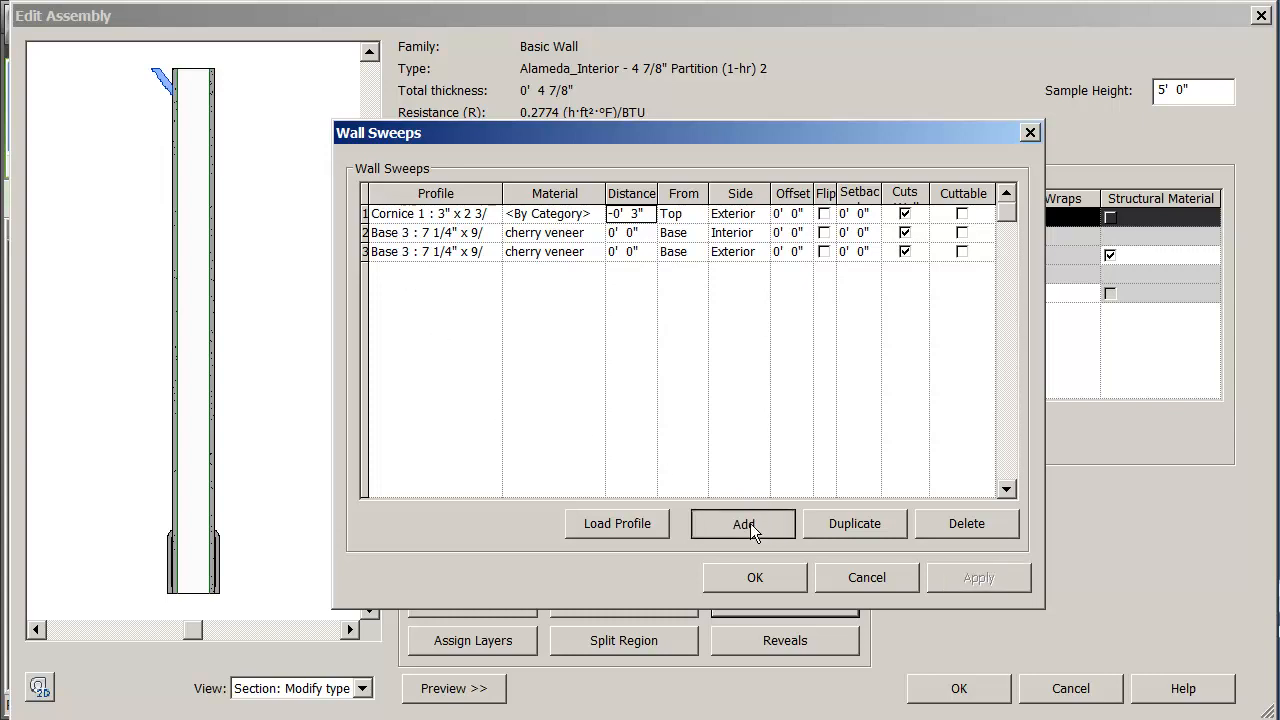
pyautogui.click(463, 214)
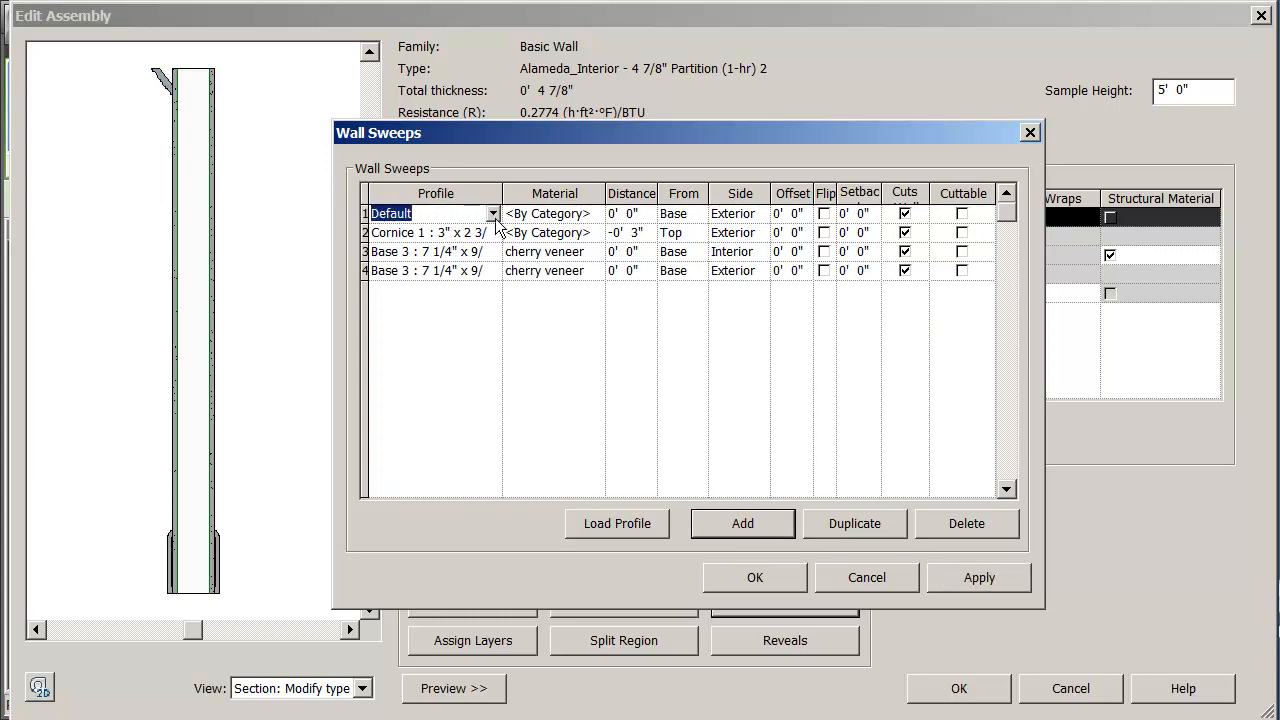
pyautogui.click(492, 213)
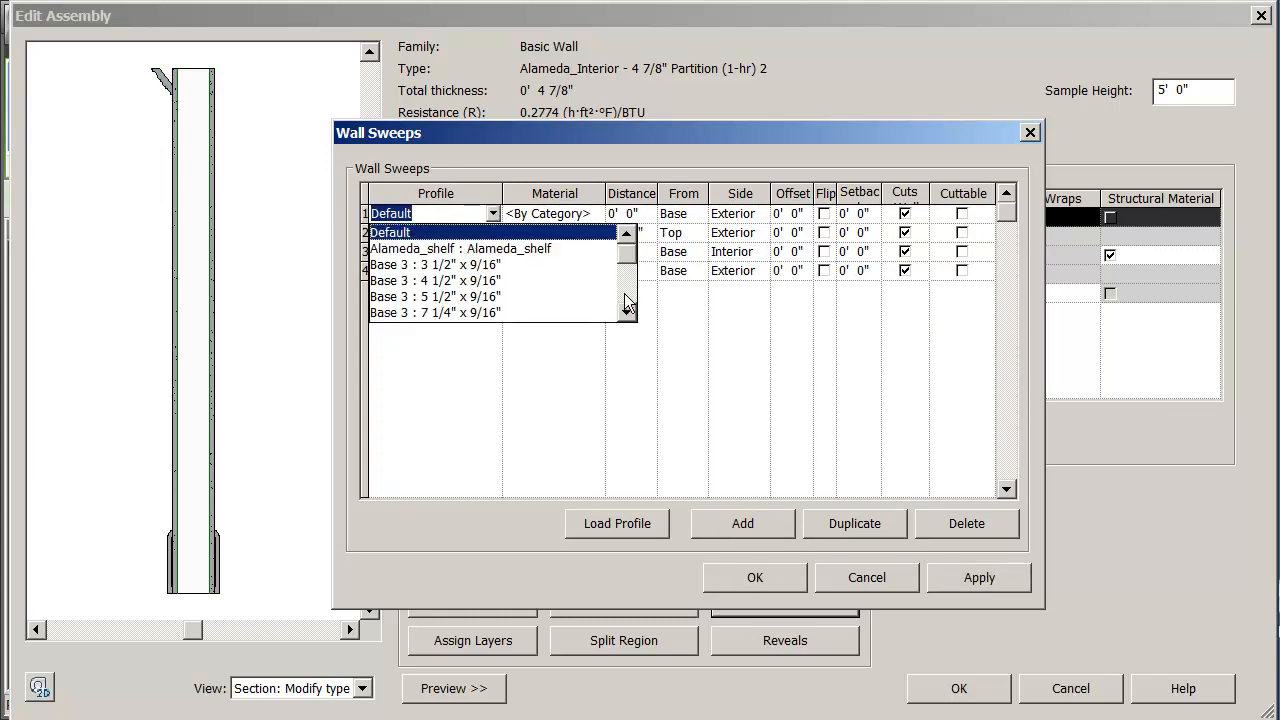
pyautogui.click(627, 312)
pyautogui.click(627, 312)
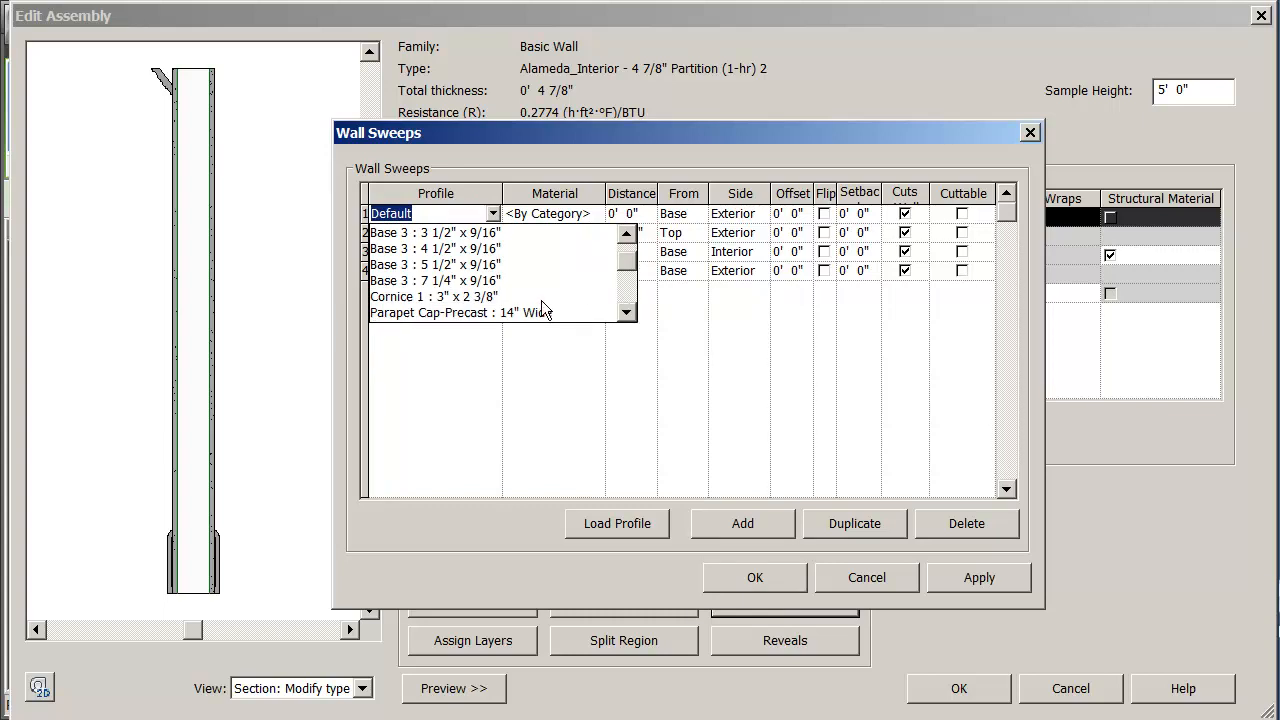
pyautogui.click(469, 297)
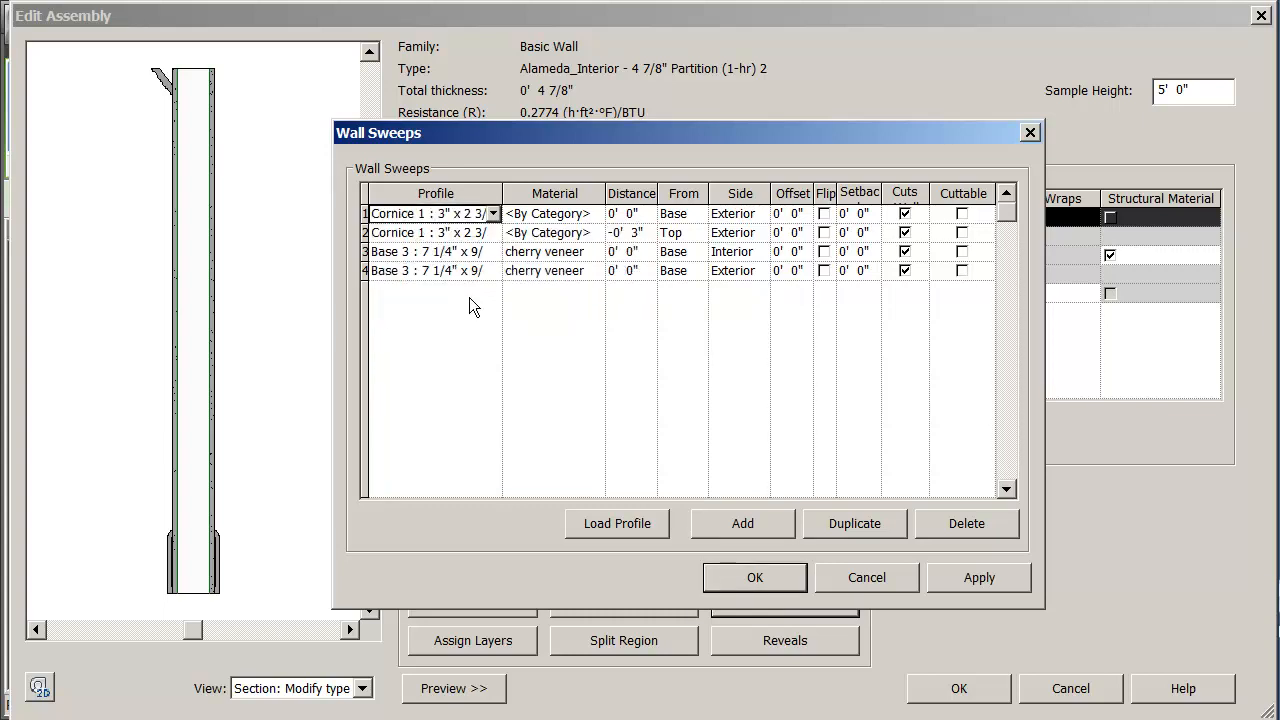
# Assign the cherry veneer material to the newly added cornice sweep.
pyautogui.click(582, 218)
pyautogui.click(597, 215)
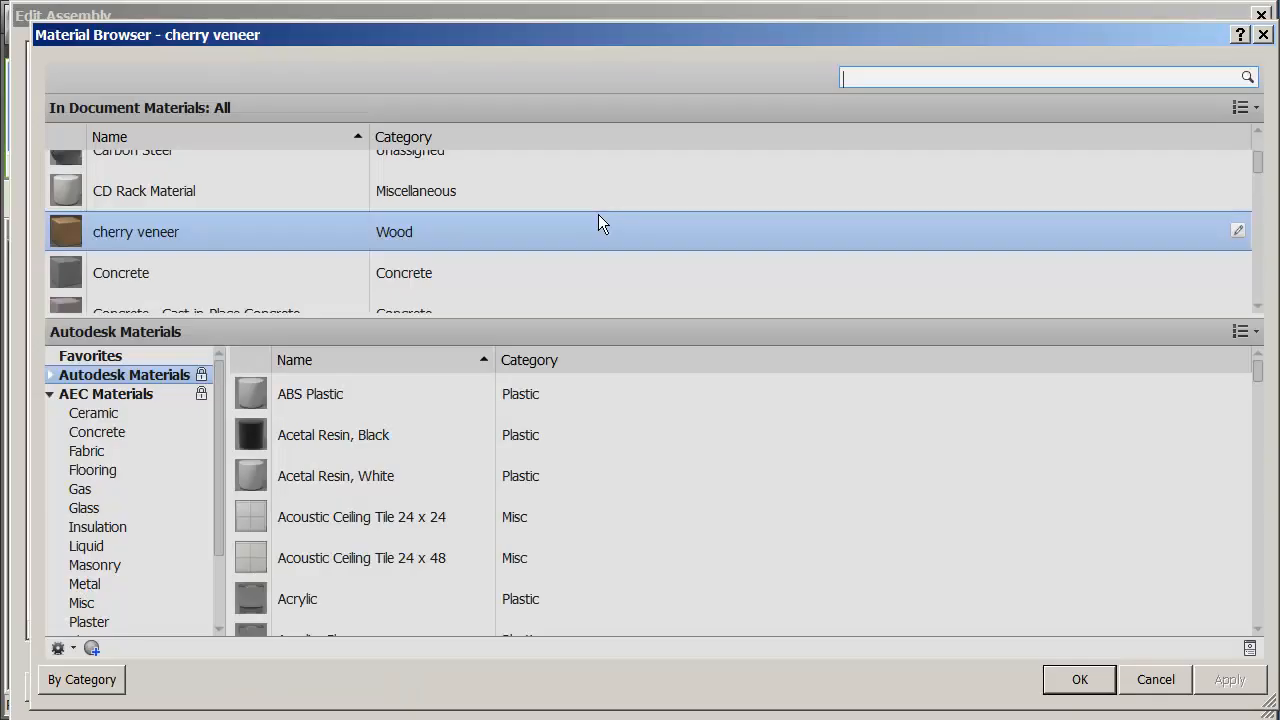
pyautogui.doubleClick(61, 231)
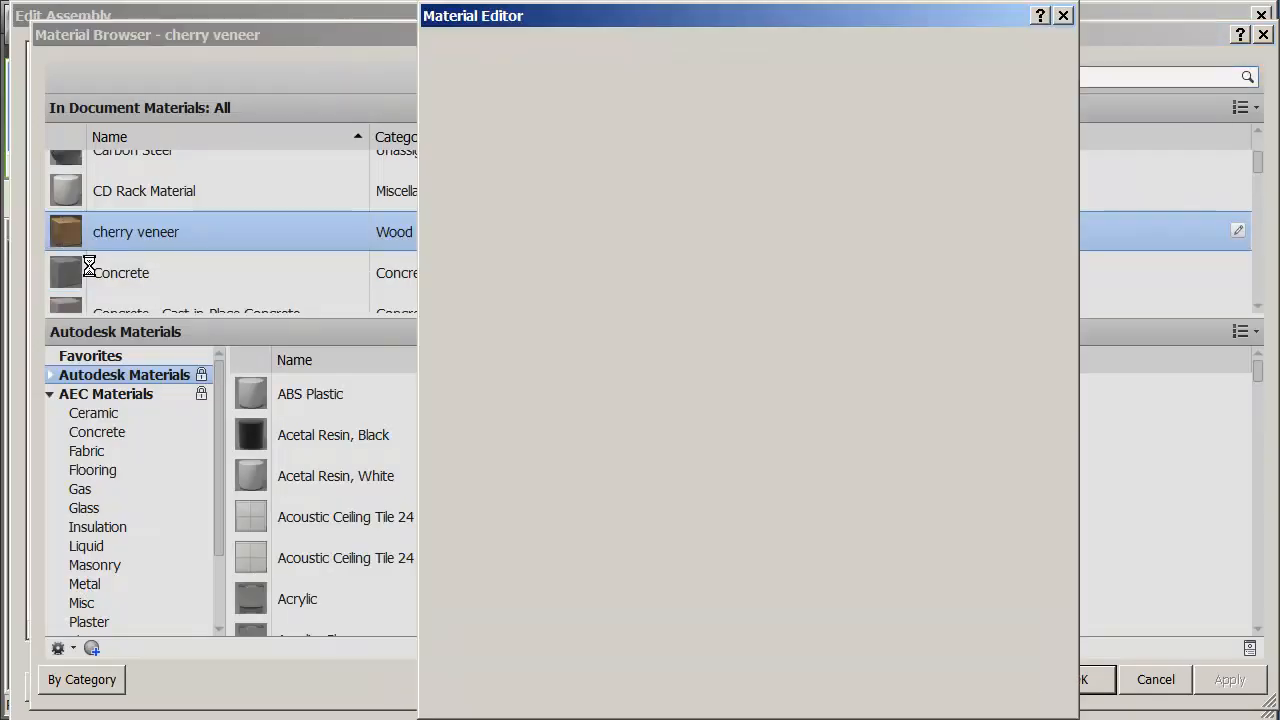
pyautogui.click(1019, 692)
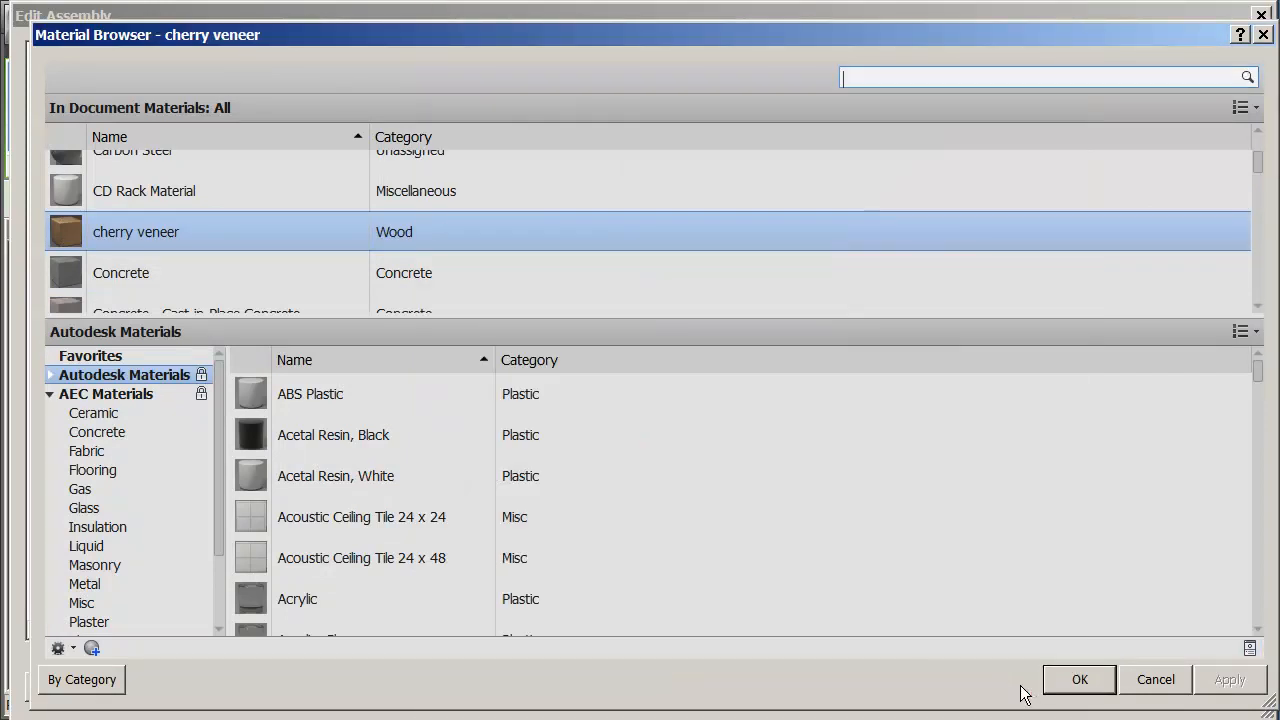
pyautogui.click(1080, 680)
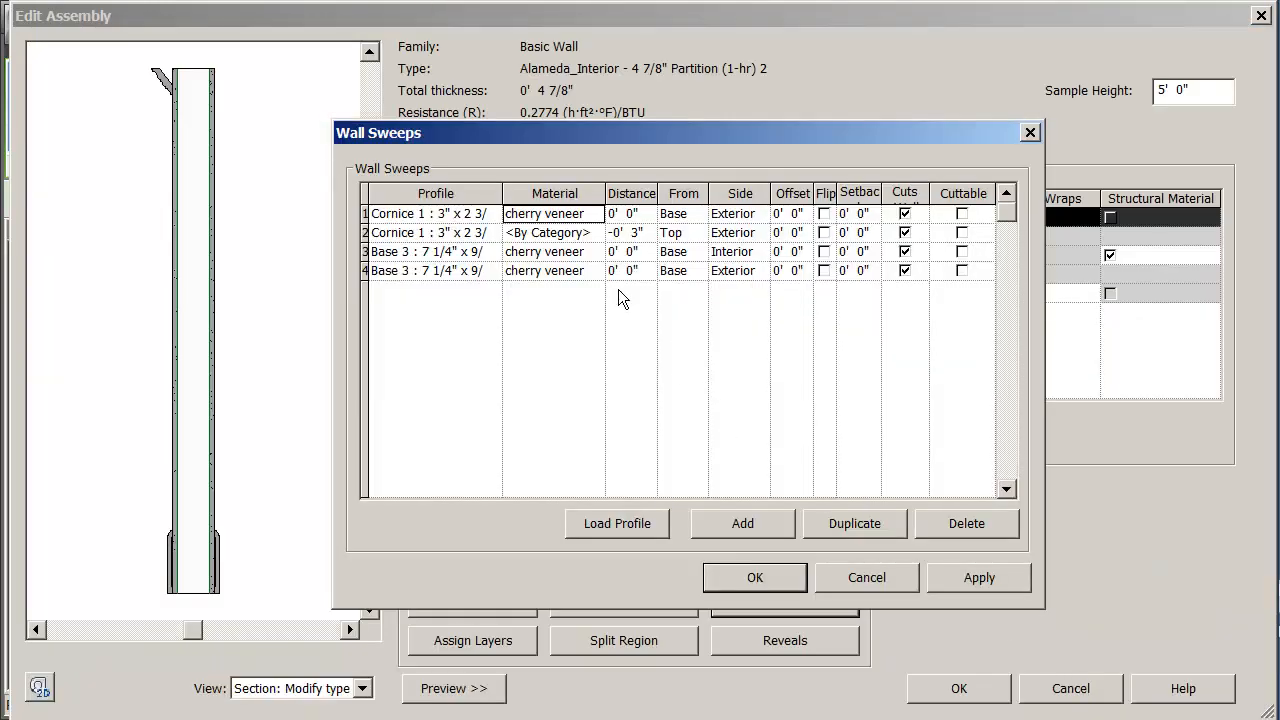
# Assign the cherry veneer material to the cornice sweep at the top of the wall's exterior side.
pyautogui.click(588, 233)
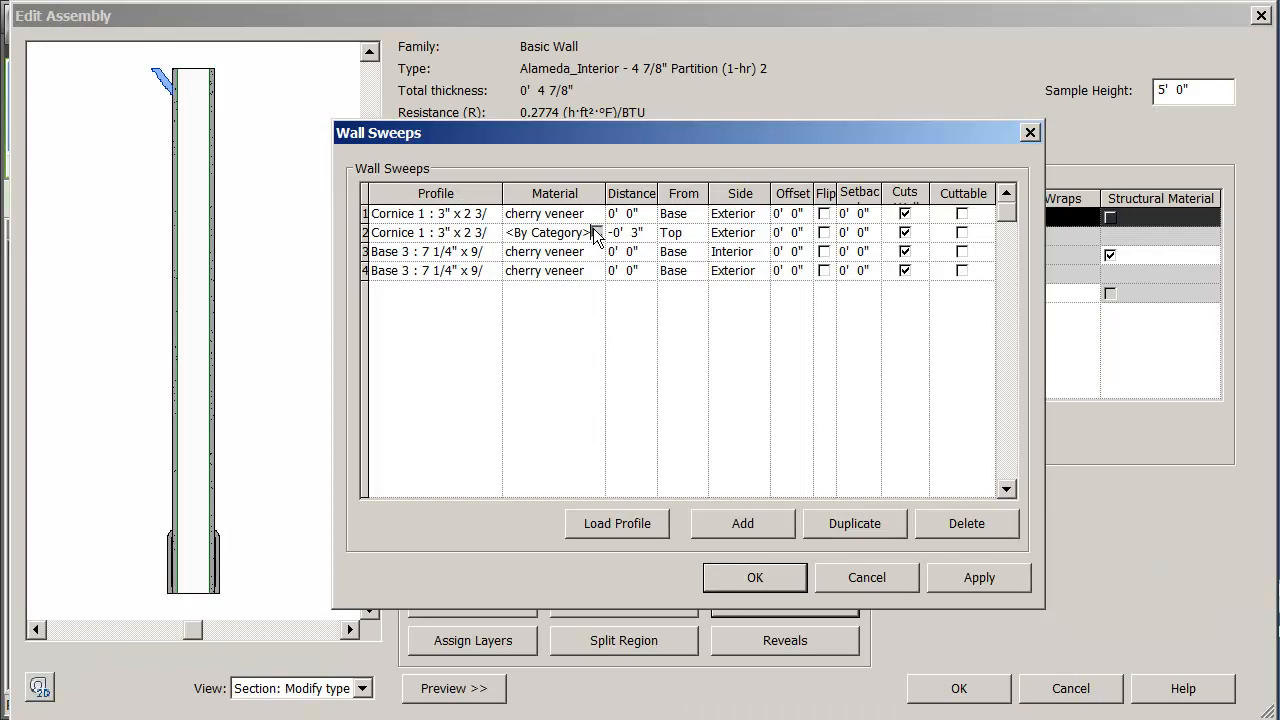
pyautogui.click(596, 233)
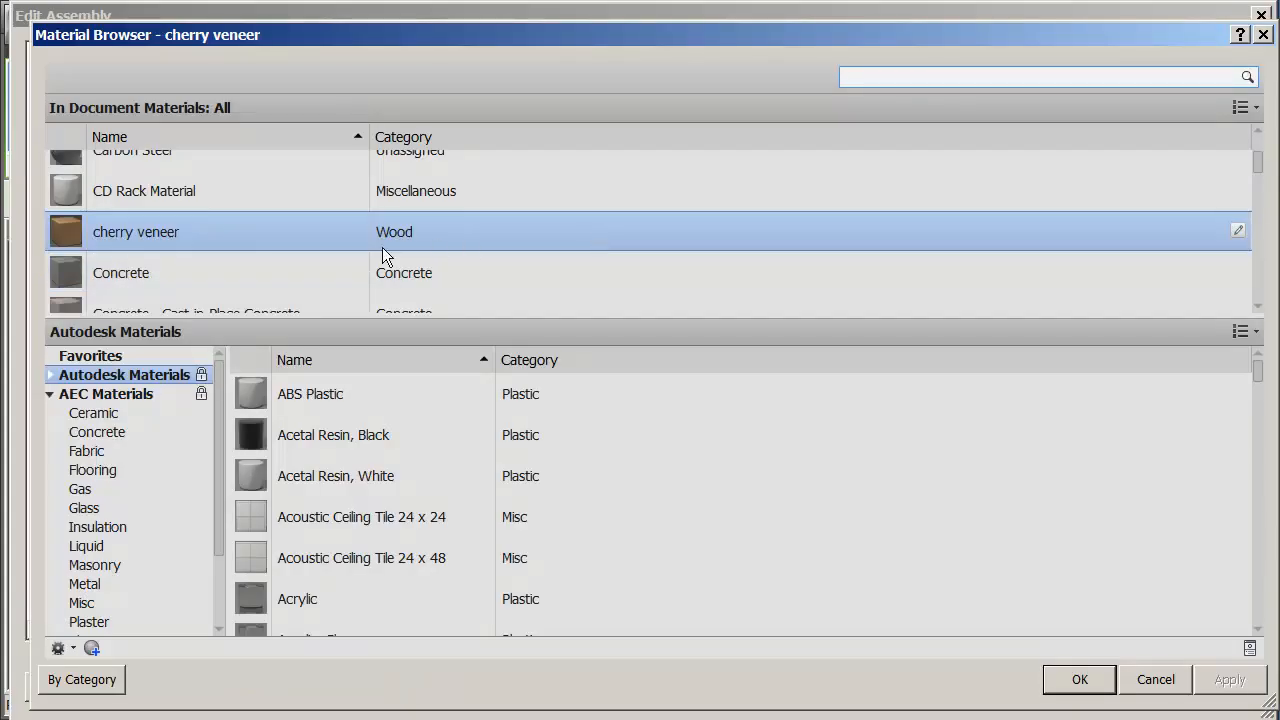
pyautogui.doubleClick(162, 235)
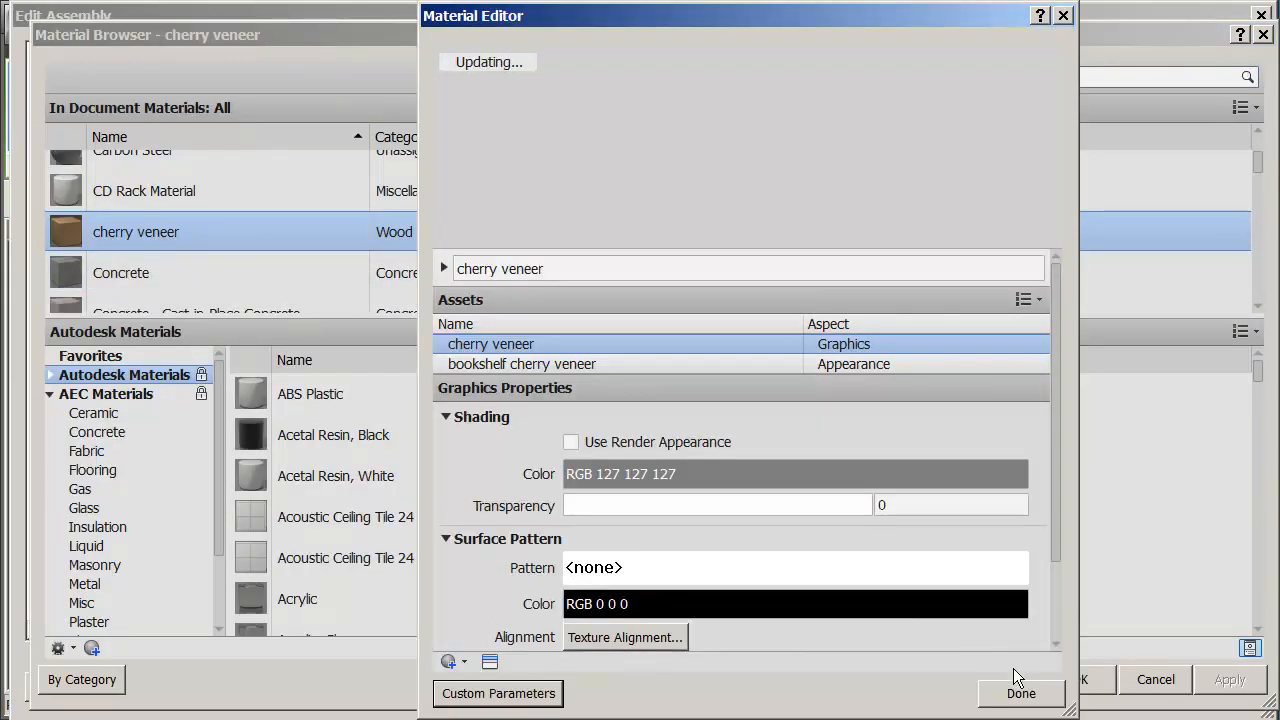
pyautogui.click(1018, 693)
pyautogui.click(1080, 680)
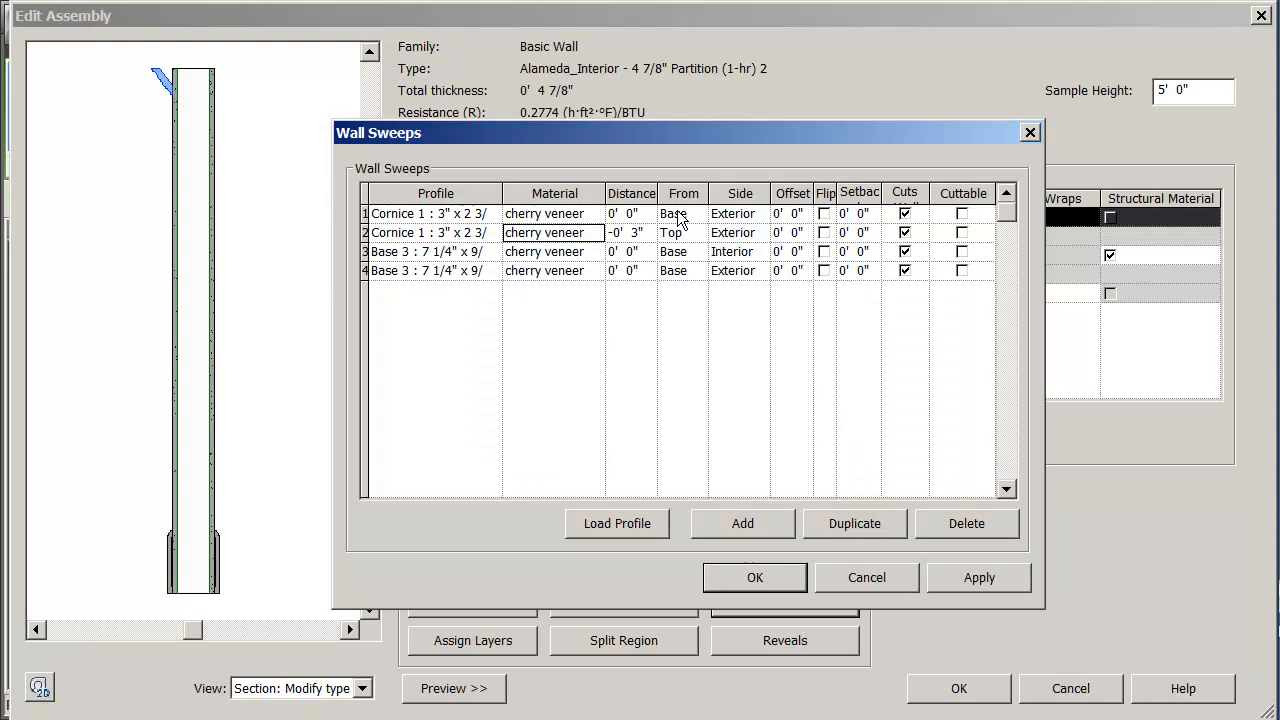
# Measure the newly added cornice sweep from the top of the wall with a distance of -3".
pyautogui.click(697, 215)
pyautogui.click(698, 214)
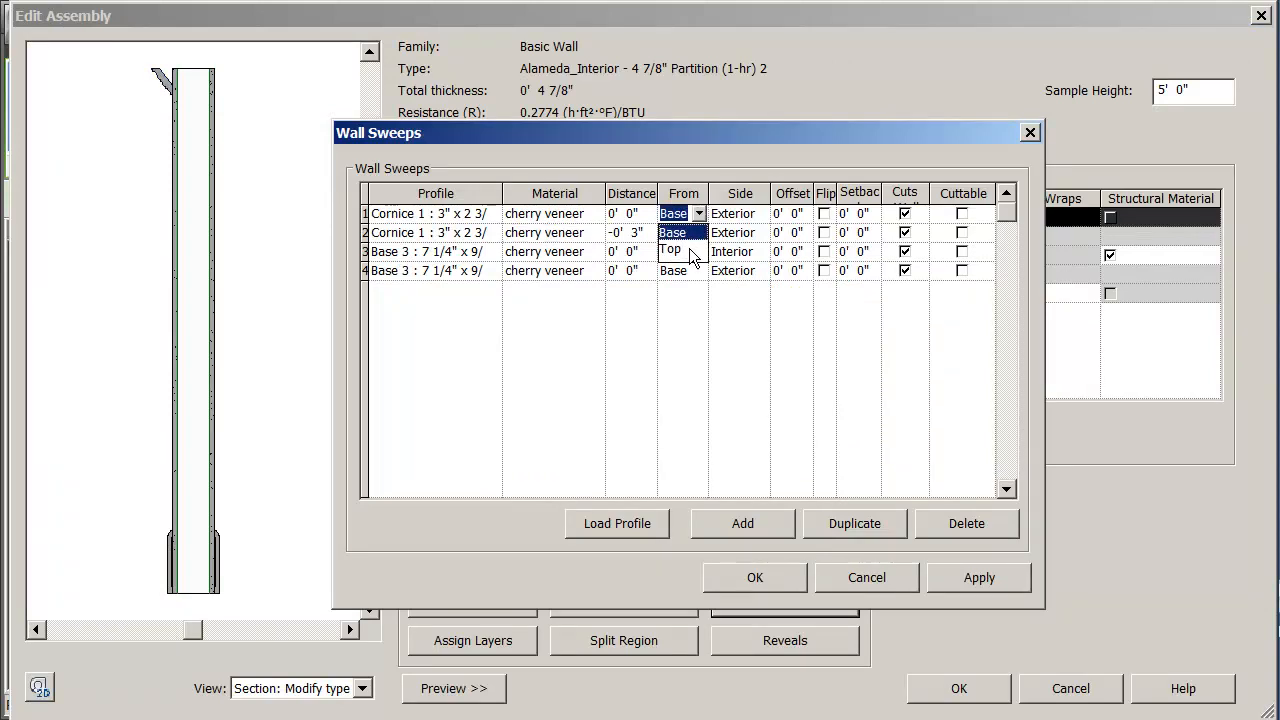
pyautogui.click(672, 249)
pyautogui.click(650, 214)
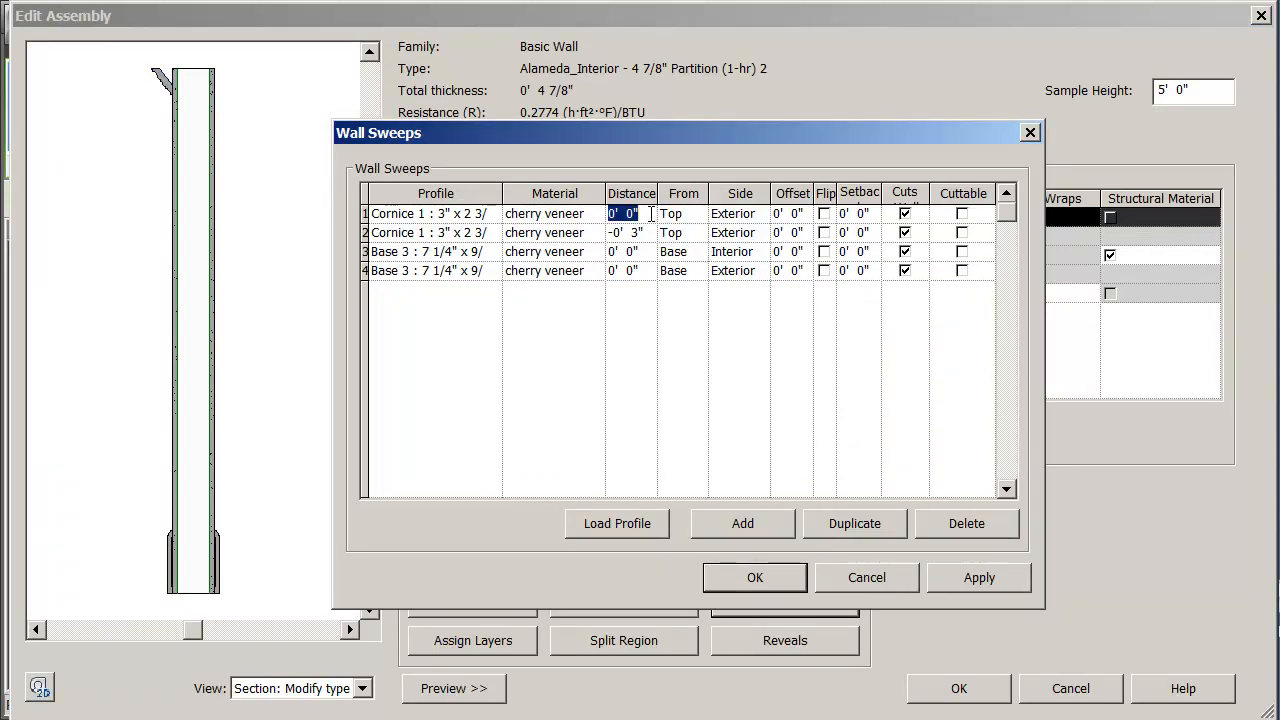
pyautogui.write('-0\' 3"')
pyautogui.press('Return')
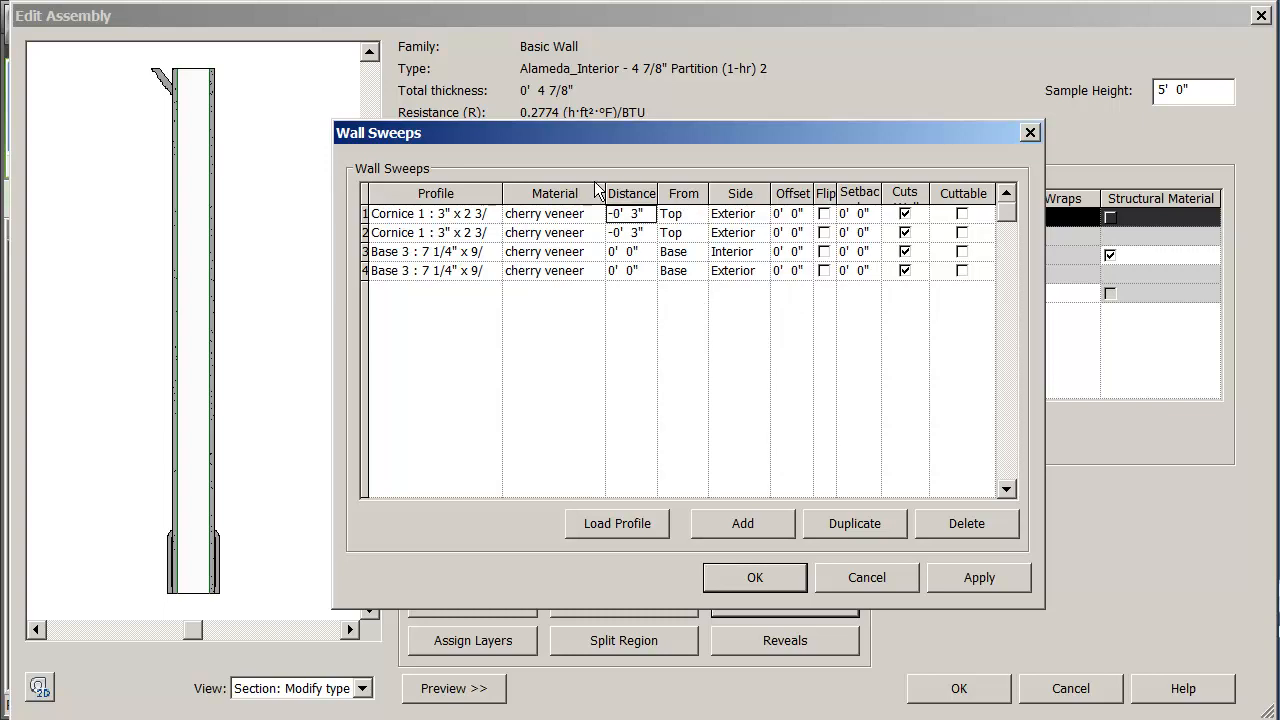
# Place the newly added cornice sweep on the wall's interior side and apply it to the wall.
pyautogui.click(763, 215)
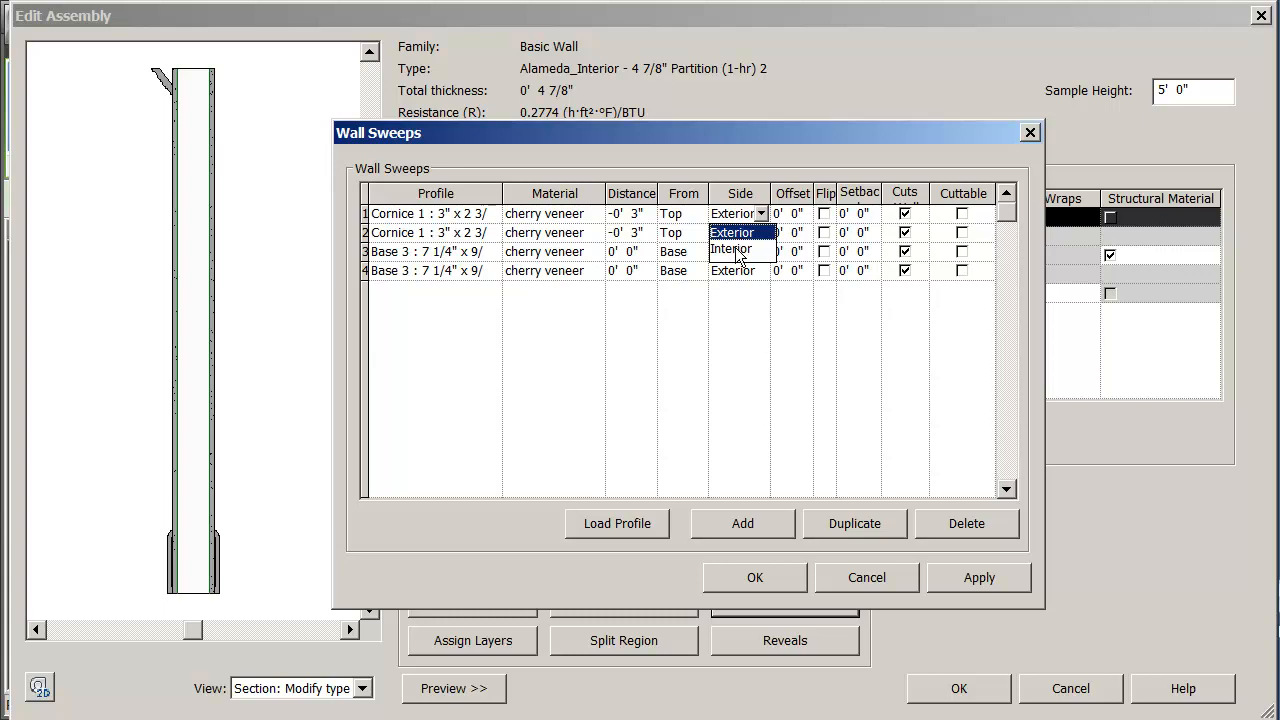
pyautogui.click(738, 250)
pyautogui.click(965, 575)
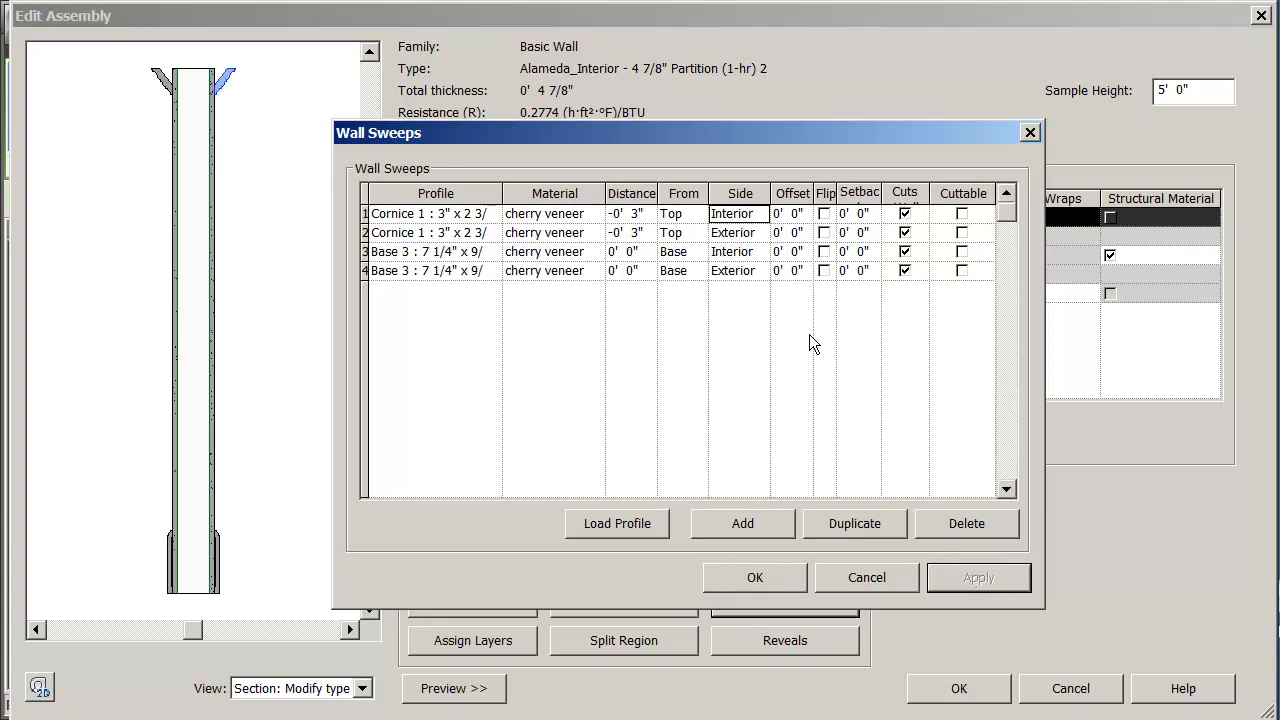
# Try flipping the interior cornice sweep and applying it to the wall, and turn the flip back off.
pyautogui.click(823, 214)
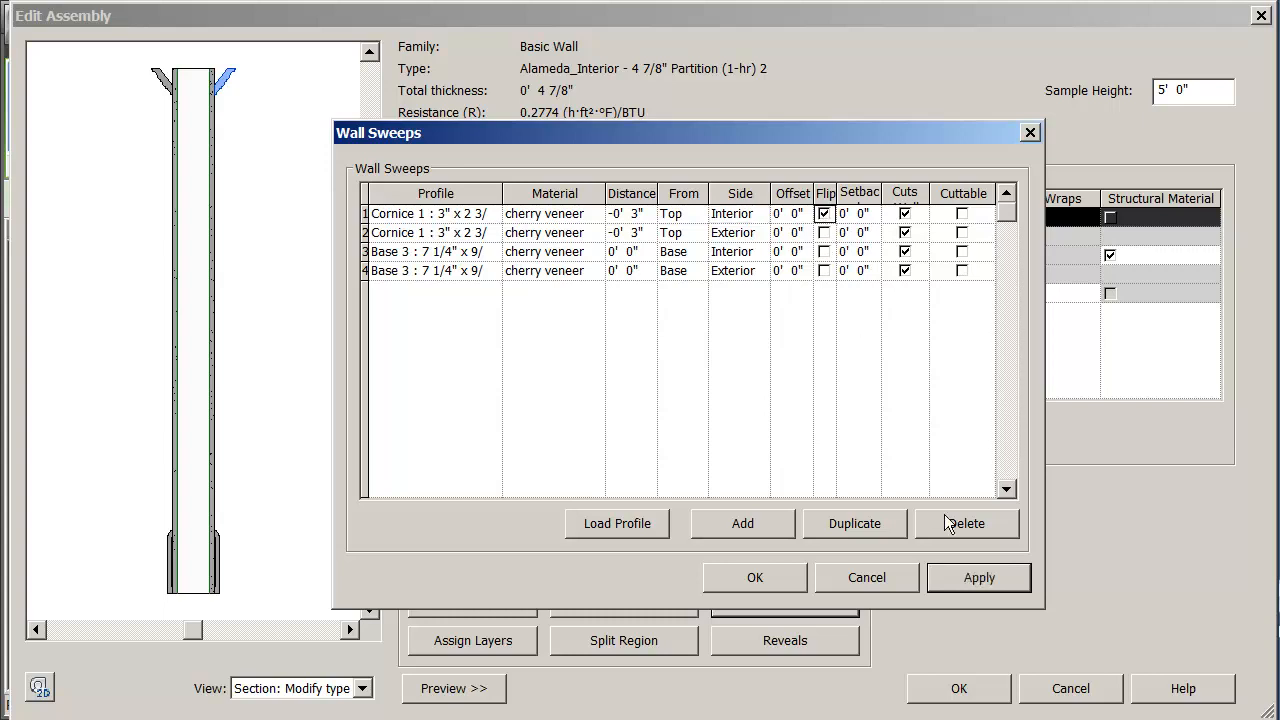
pyautogui.click(951, 577)
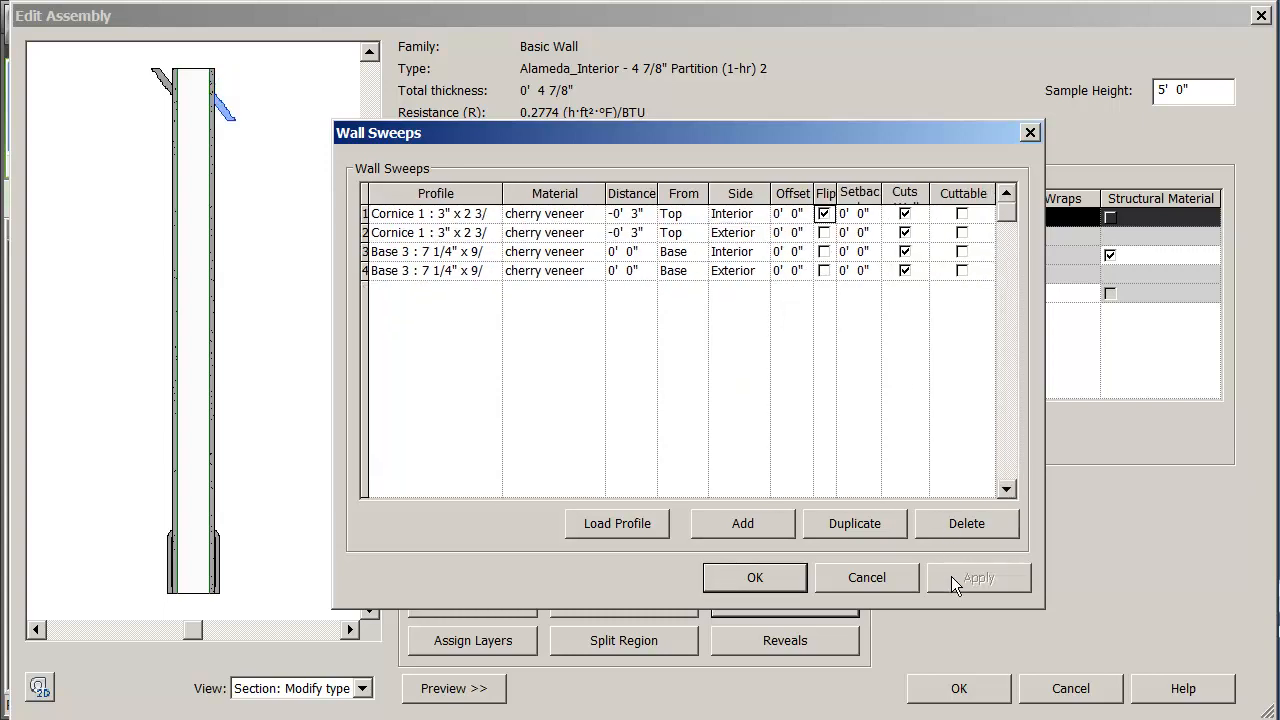
pyautogui.click(823, 214)
pyautogui.click(971, 578)
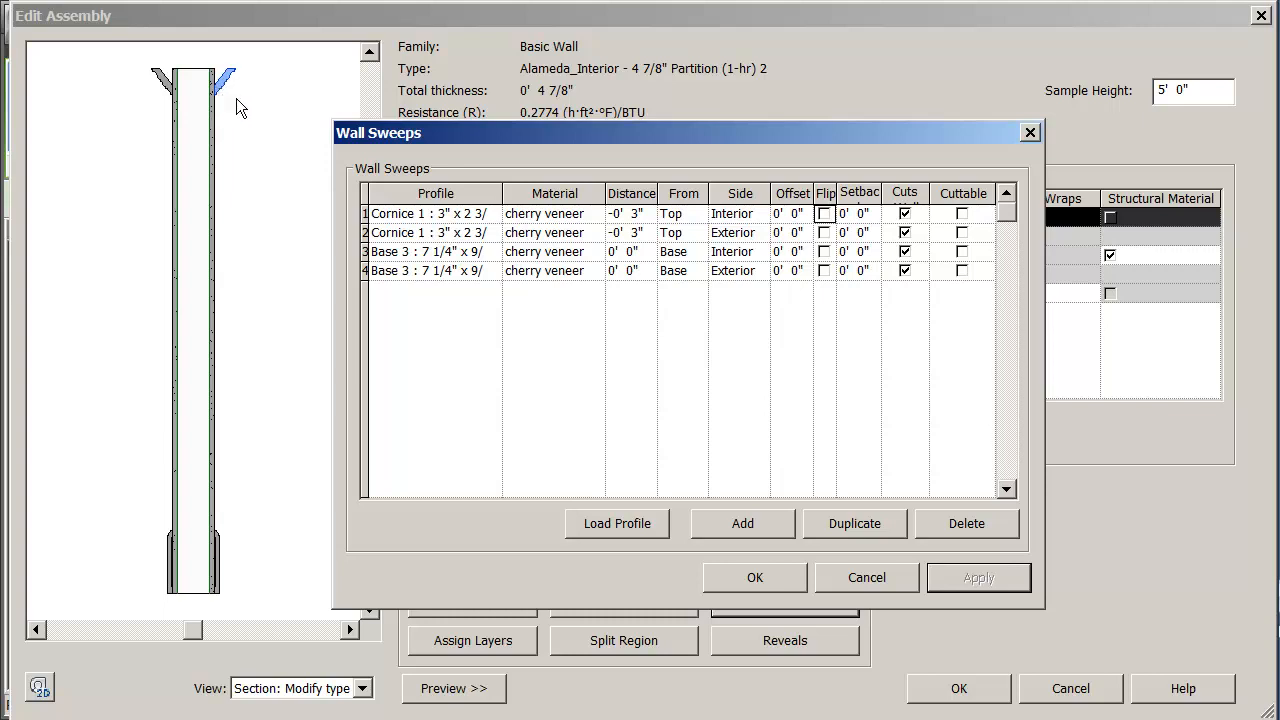
# Accept the wall sweeps, the edited assembly and the partition's type properties.
pyautogui.click(858, 214)
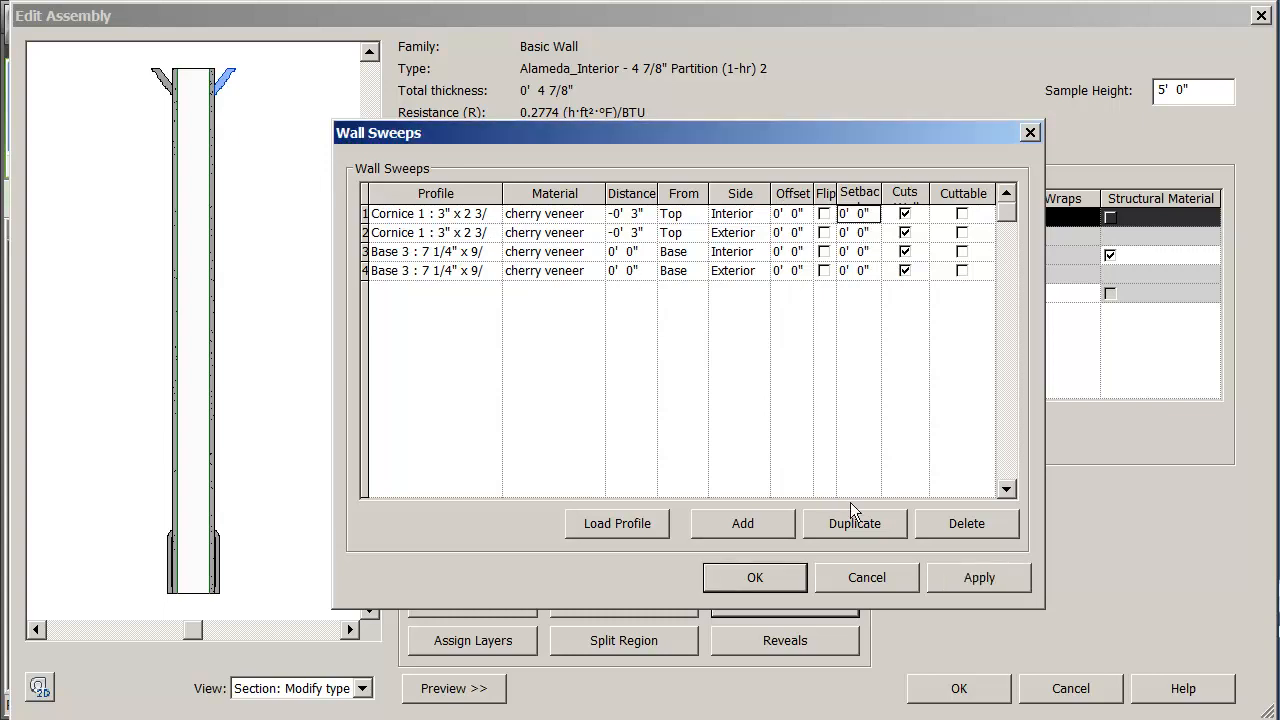
pyautogui.click(979, 579)
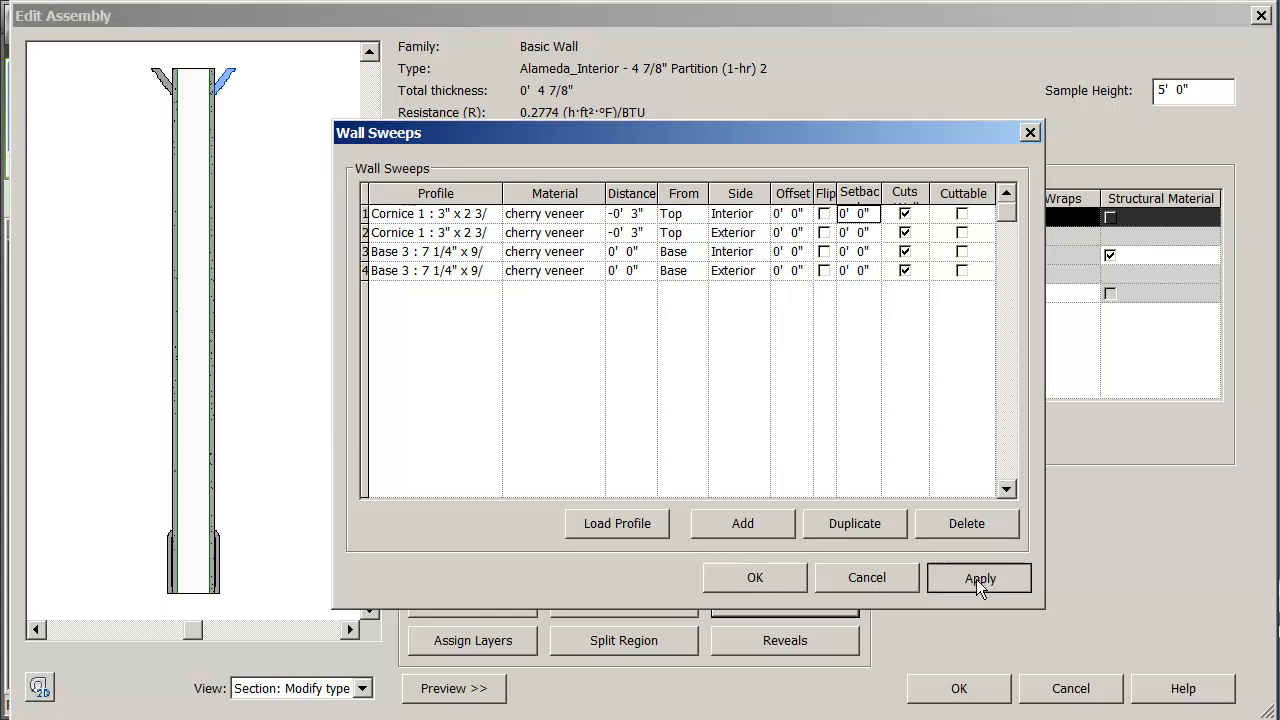
pyautogui.click(755, 577)
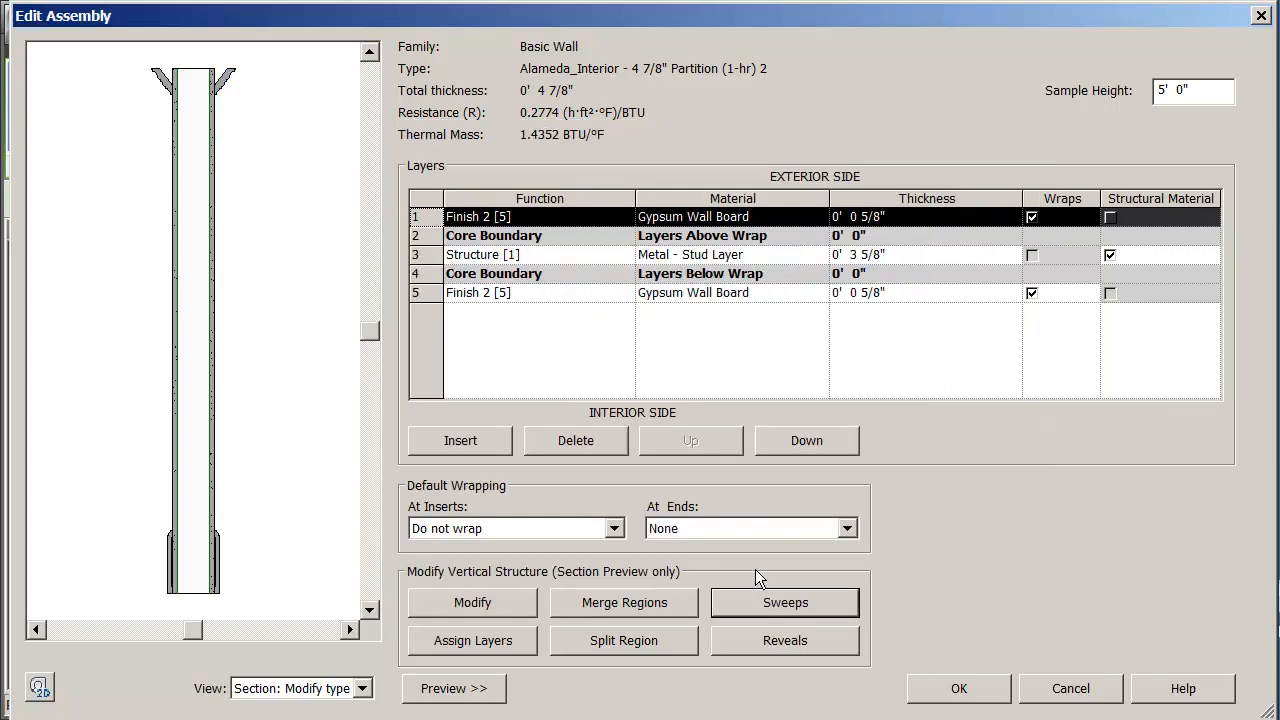
pyautogui.click(960, 689)
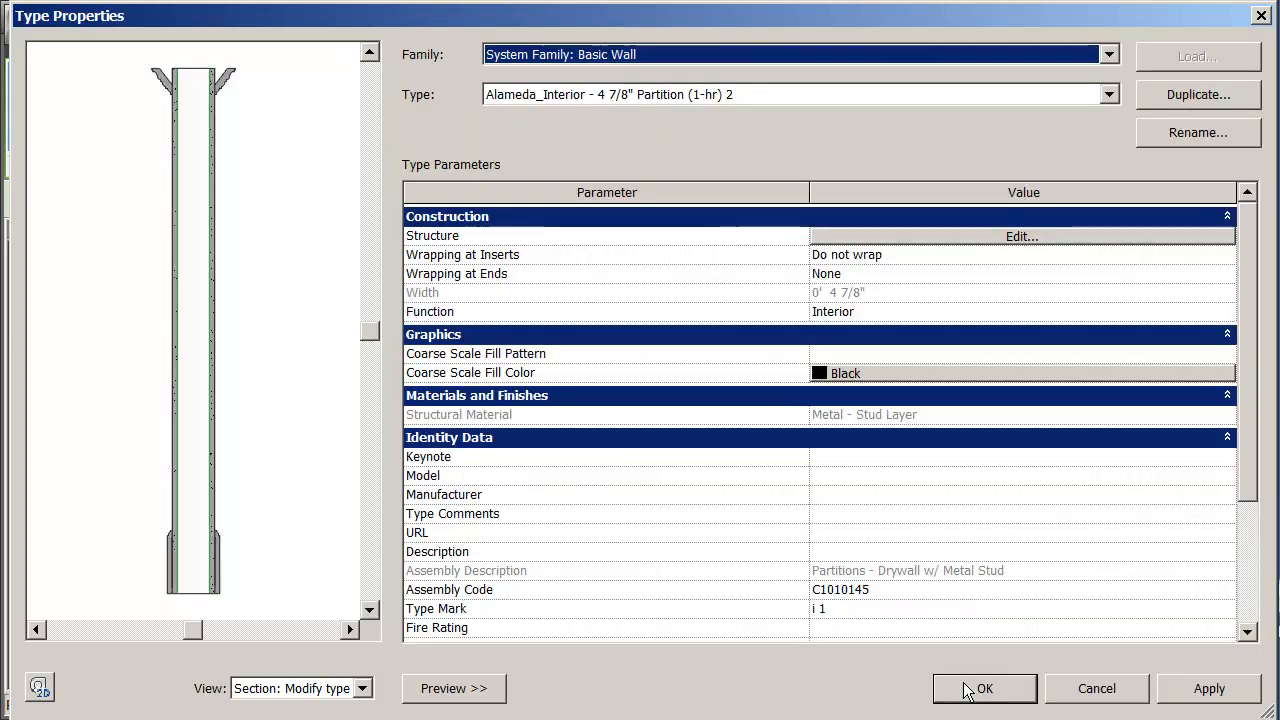
pyautogui.click(963, 689)
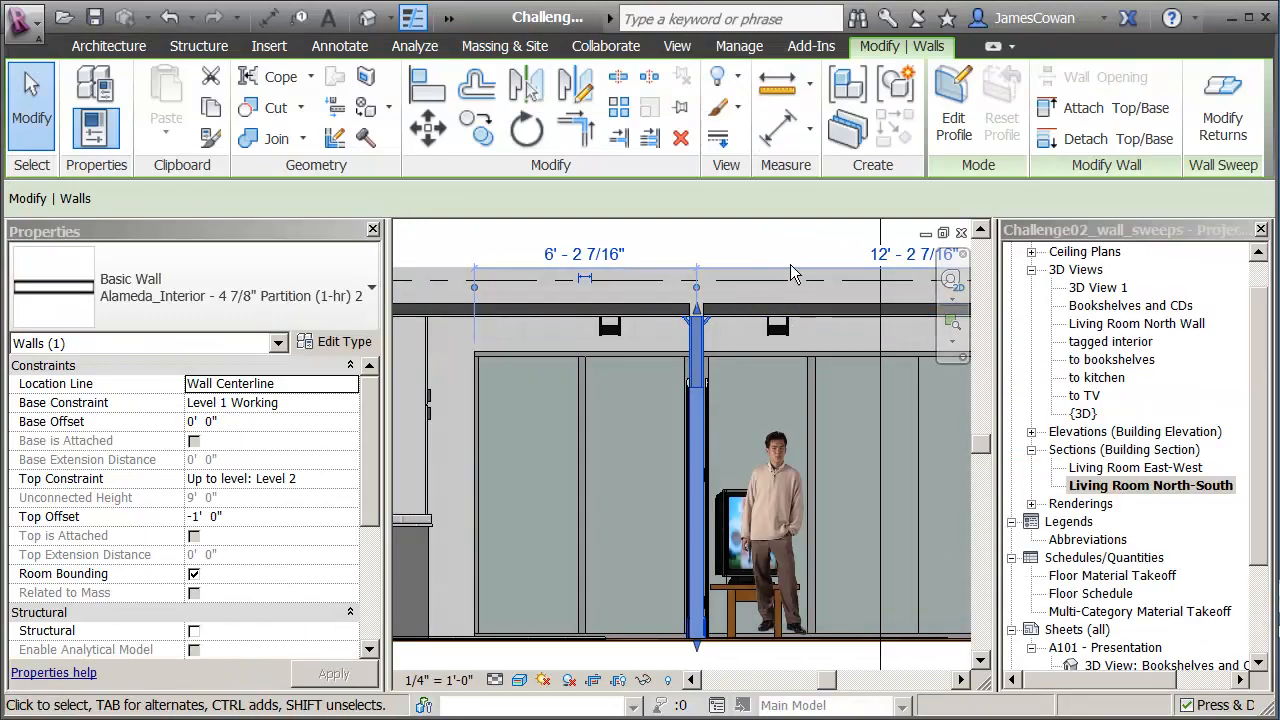
# Deselect the wall and examine the cornices at its top and the baseboards at its base in the section.
pyautogui.click(759, 237)
pyautogui.scroll(2, 703, 314)
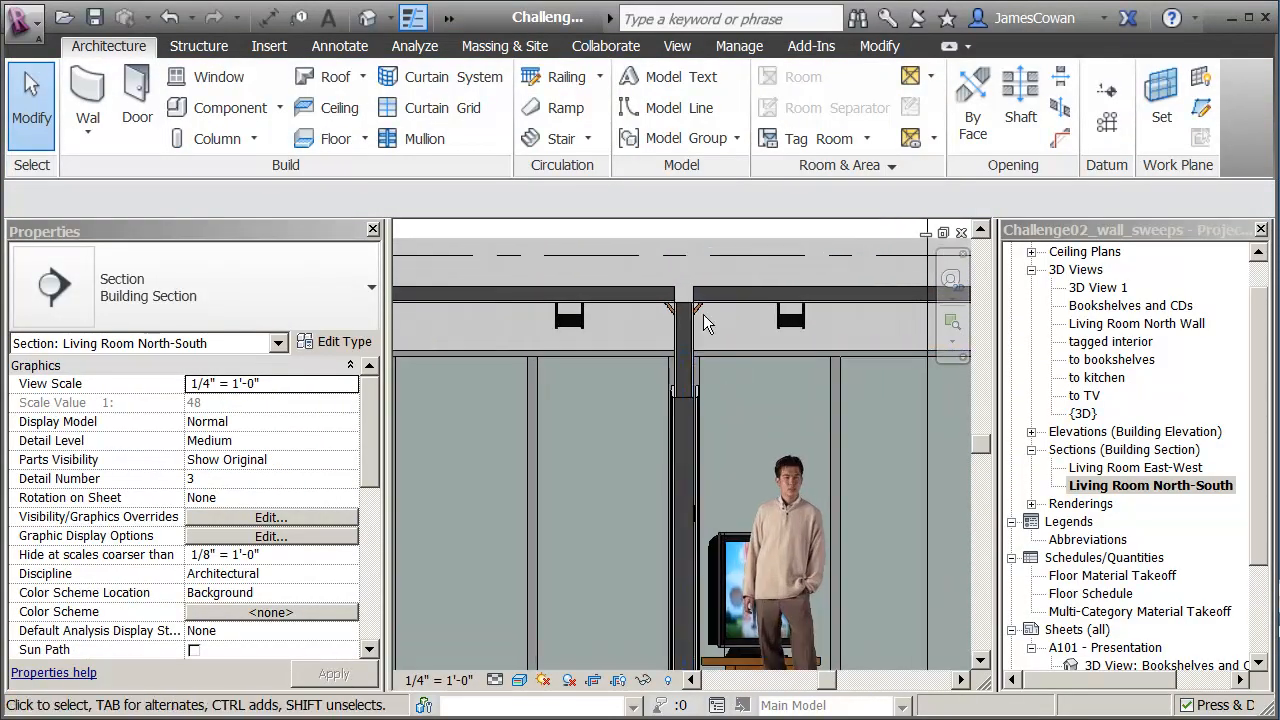
pyautogui.scroll(4, 681, 266)
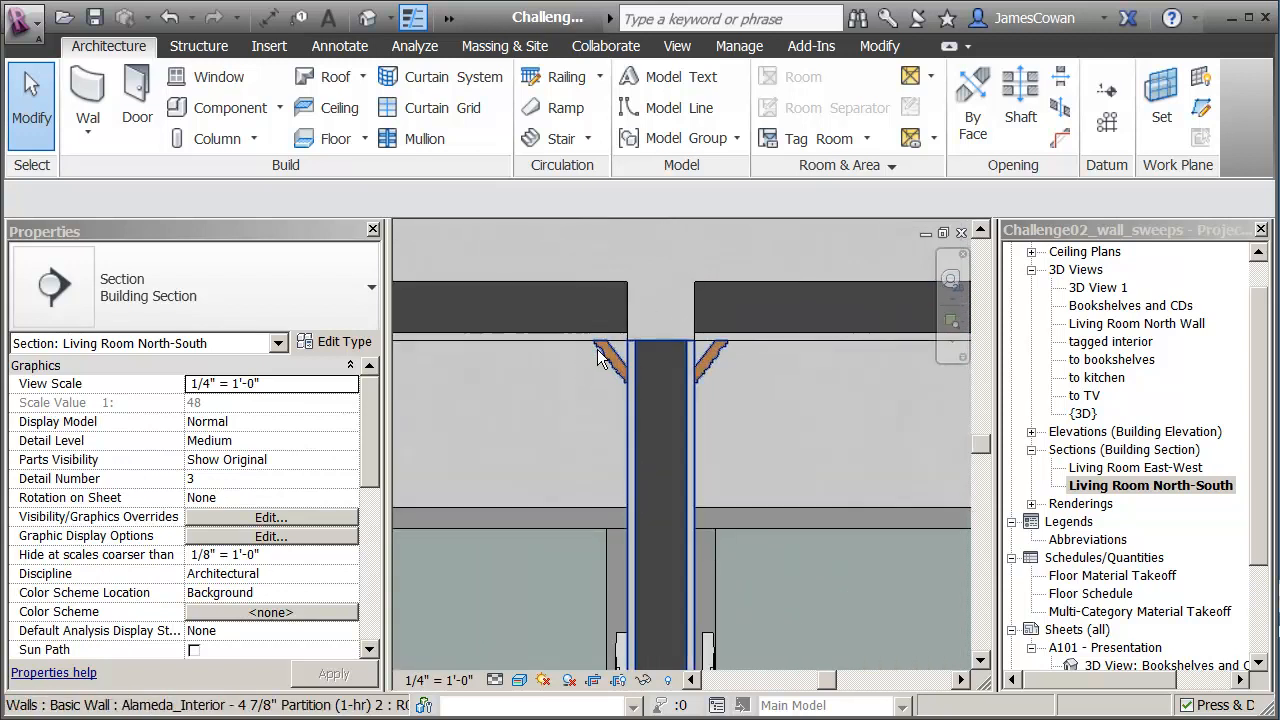
pyautogui.scroll(-4, 655, 409)
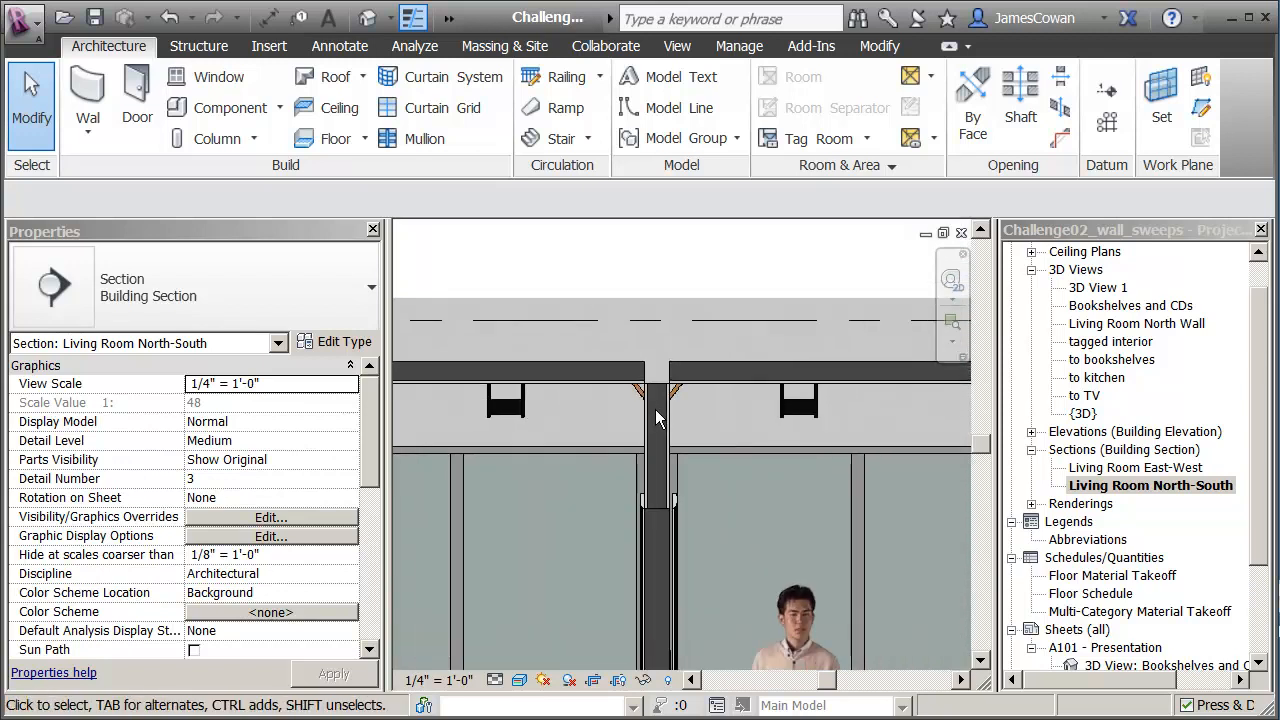
pyautogui.scroll(-3, 655, 448)
pyautogui.moveTo(688, 528); pyautogui.dragTo(740, 479, button='middle')
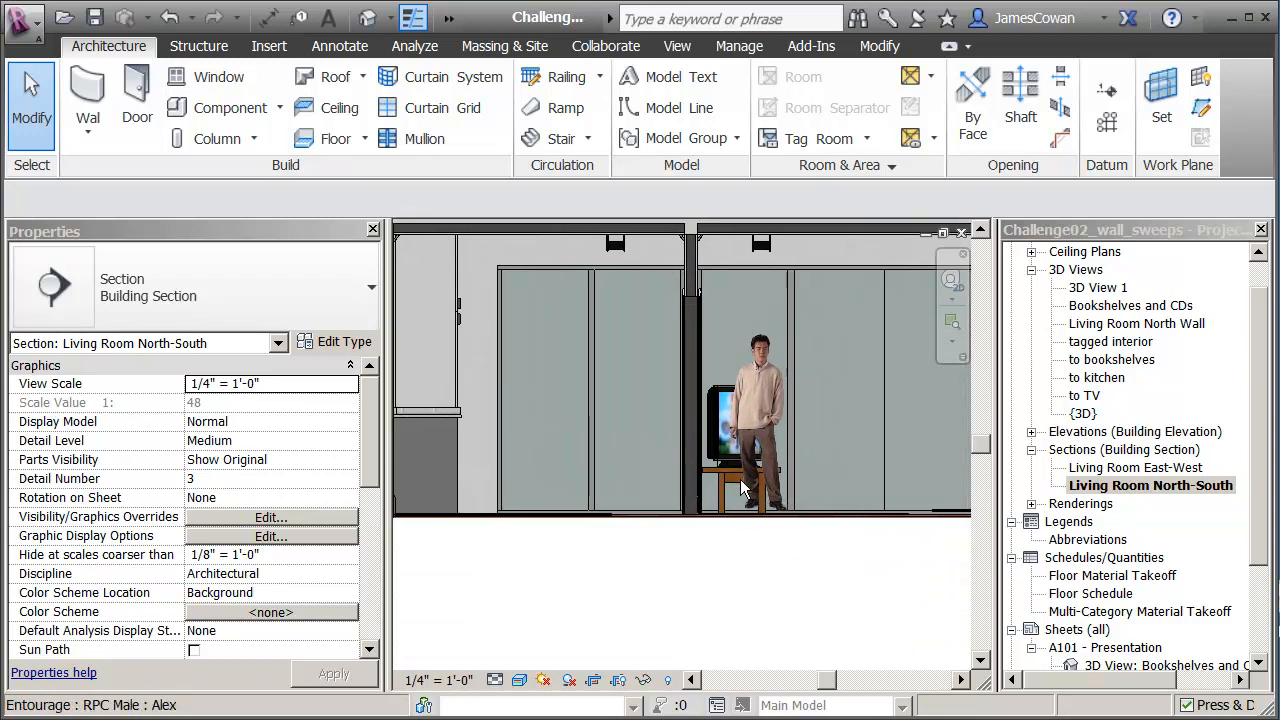
pyautogui.scroll(5, 658, 465)
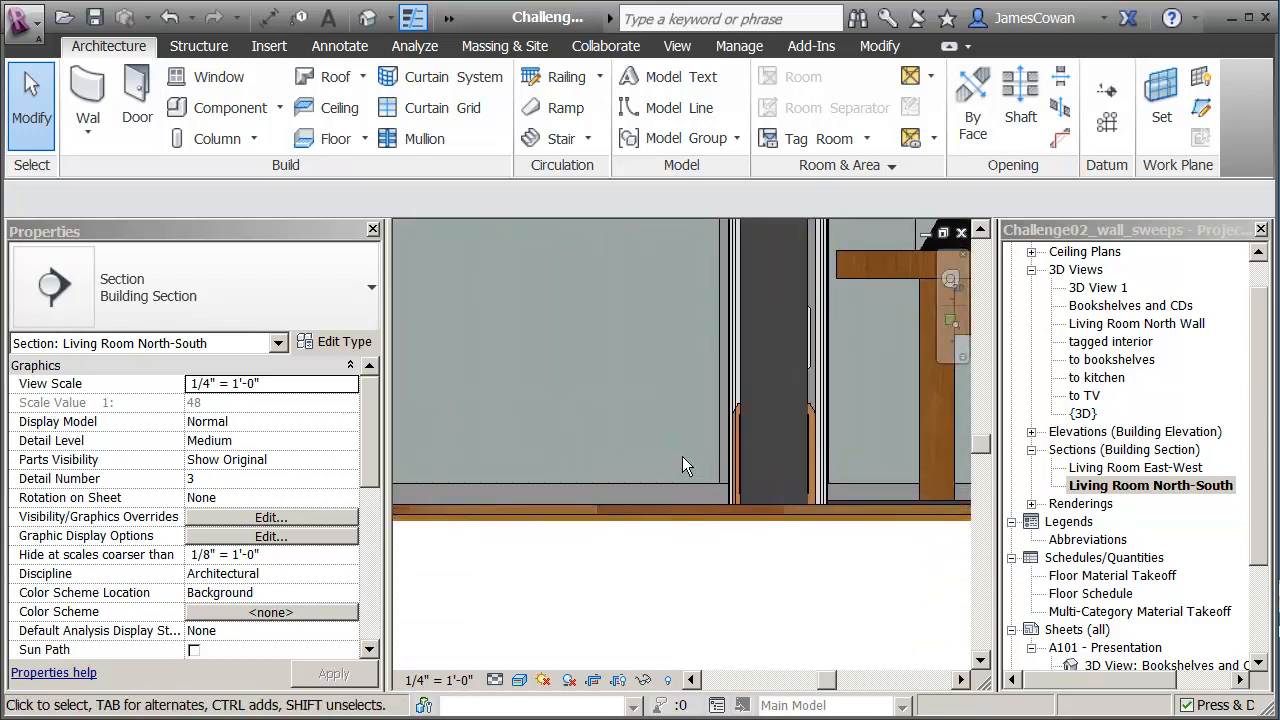
pyautogui.scroll(-1, 690, 450)
pyautogui.scroll(-2, 750, 420)
pyautogui.moveTo(750, 416); pyautogui.dragTo(760, 543, button='middle')
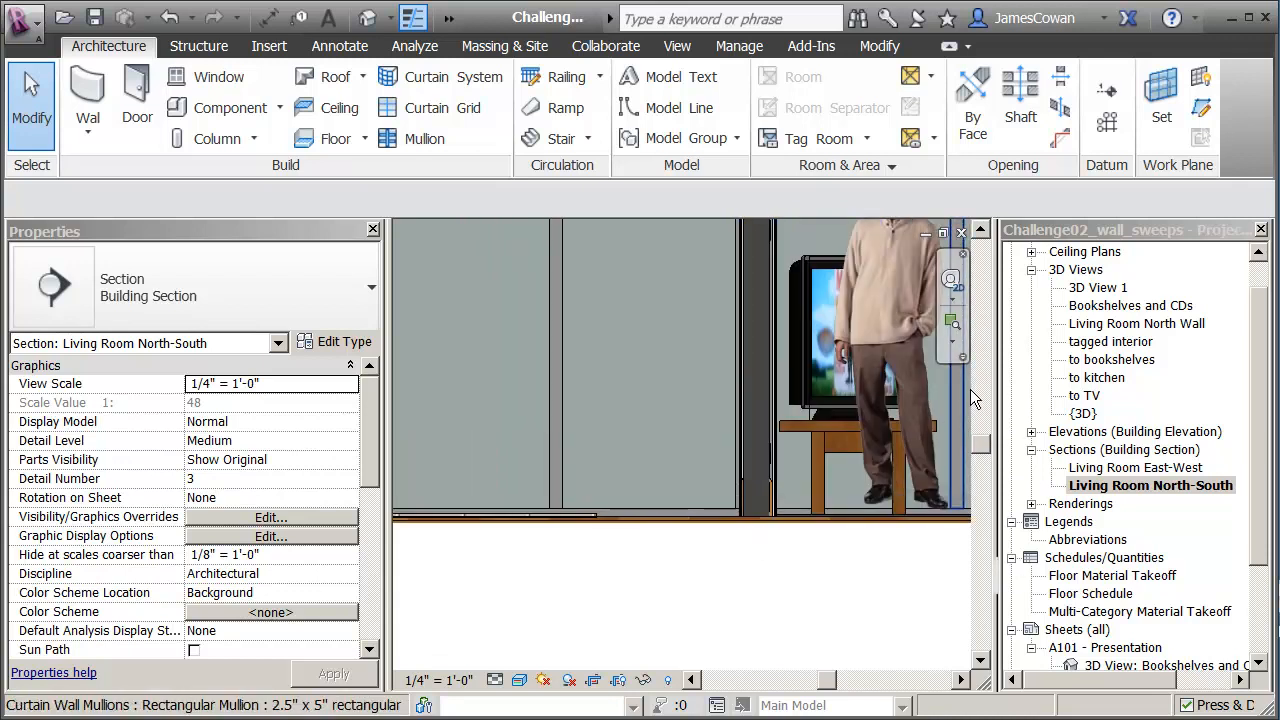
# Open the 3D View 1 perspective view to inspect the wall sweeps.
pyautogui.doubleClick(1097, 288)
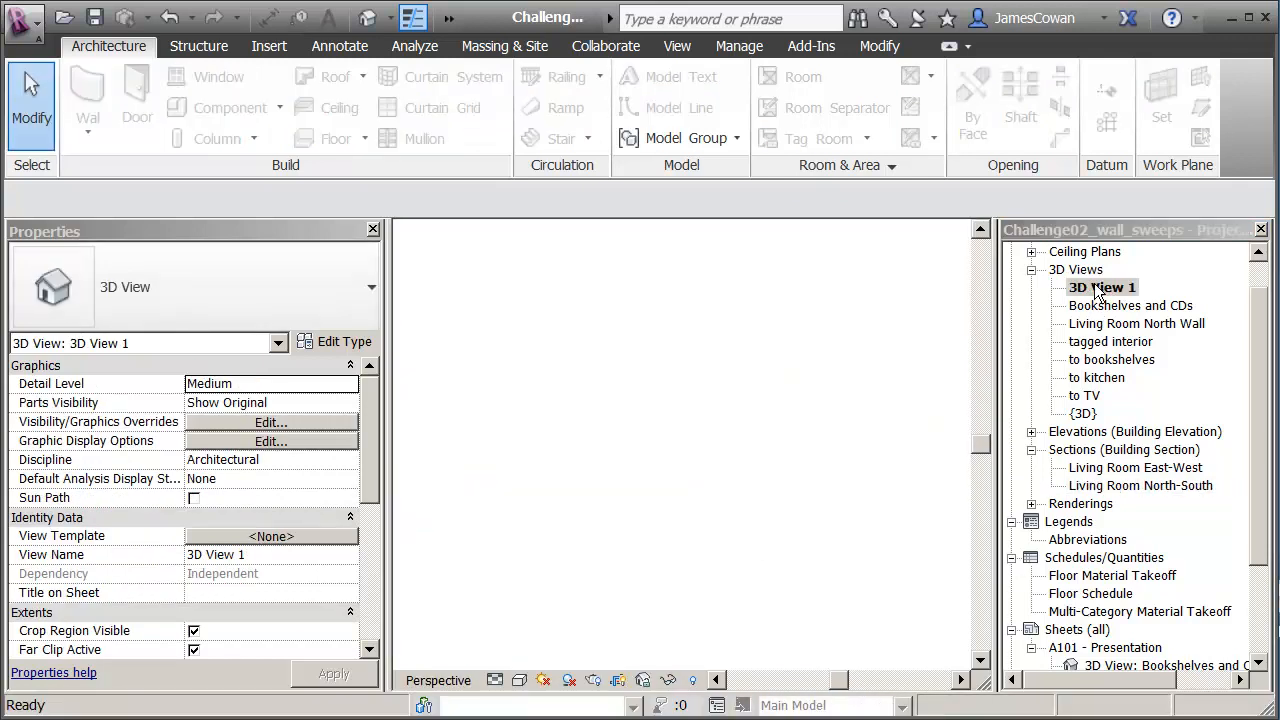